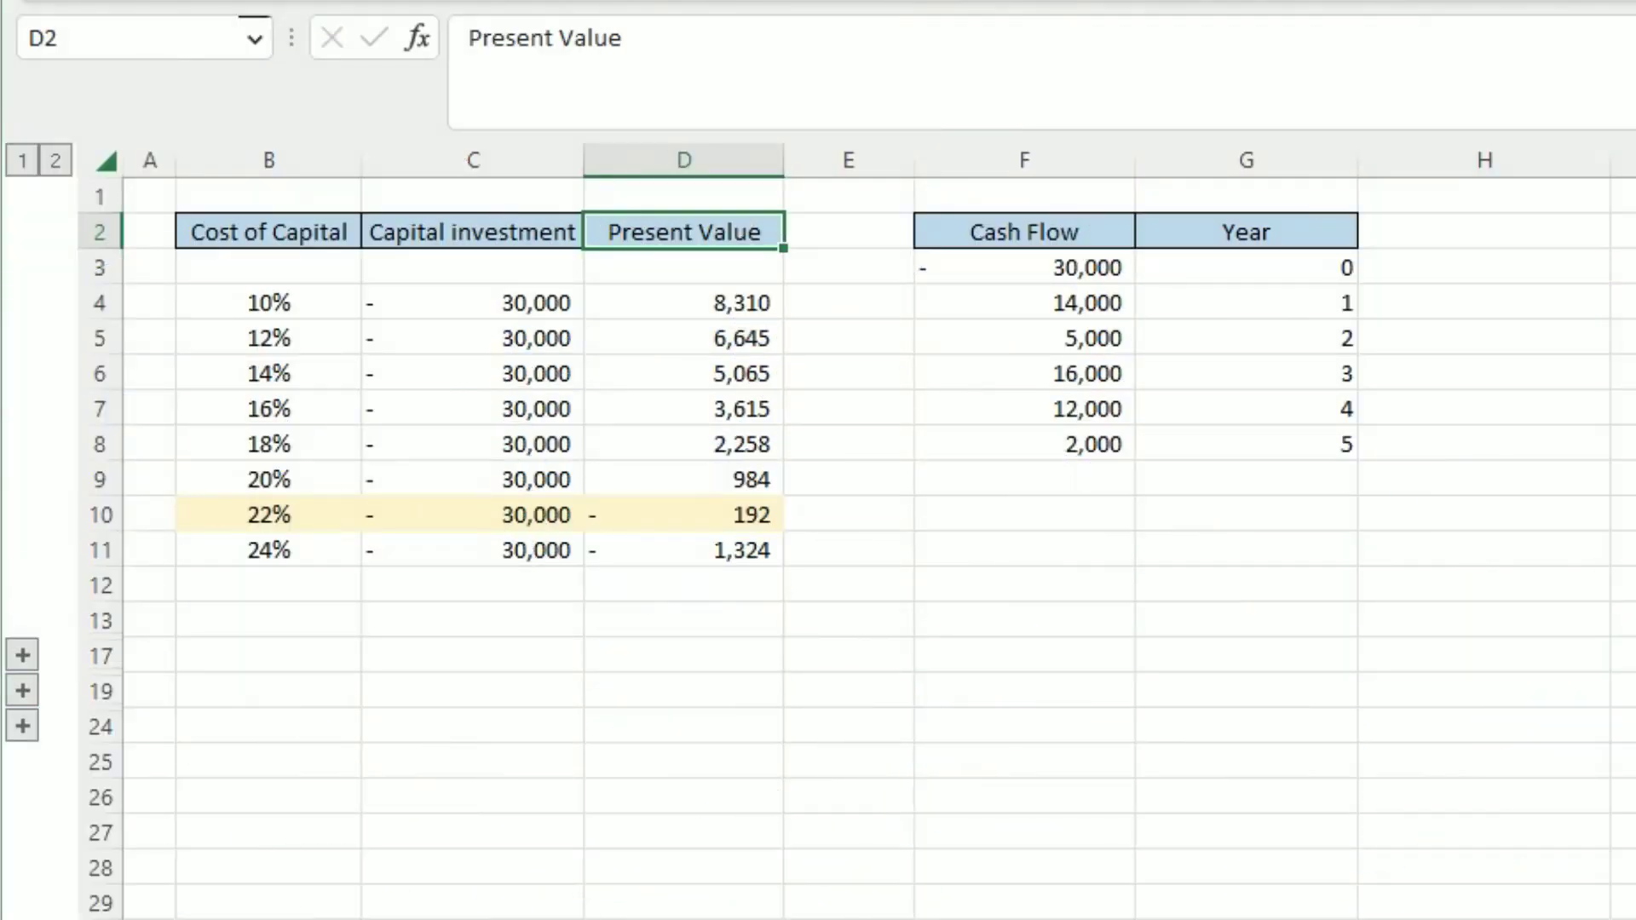
Review the present value table and its 24% and 10% present value formulas.
drag(307, 228, 714, 555)
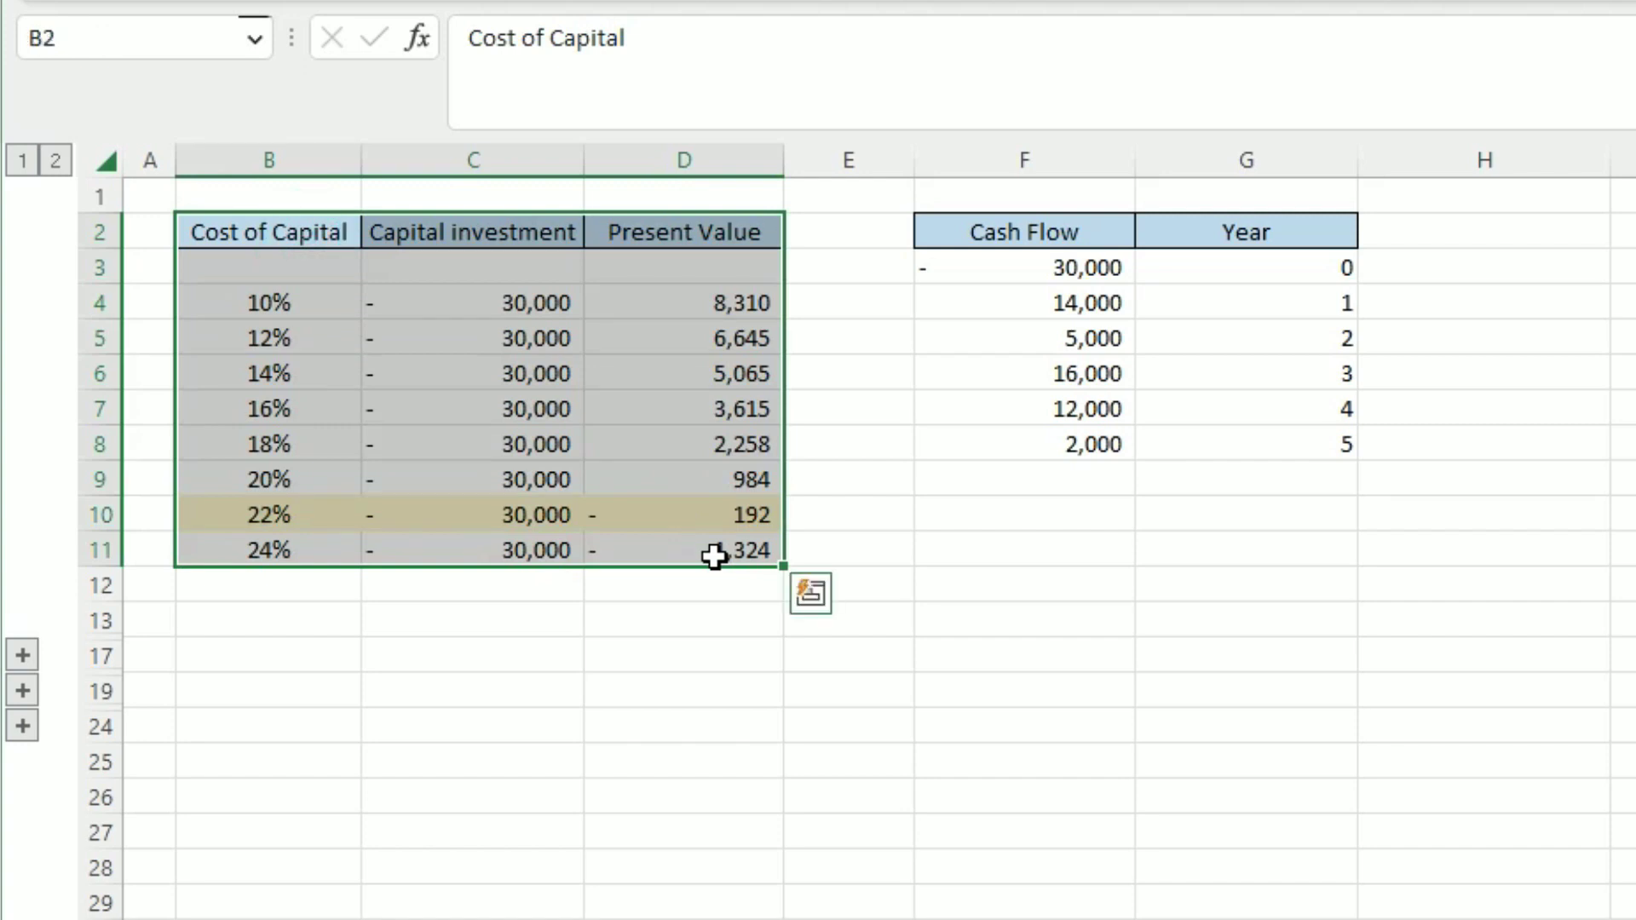
click(714, 555)
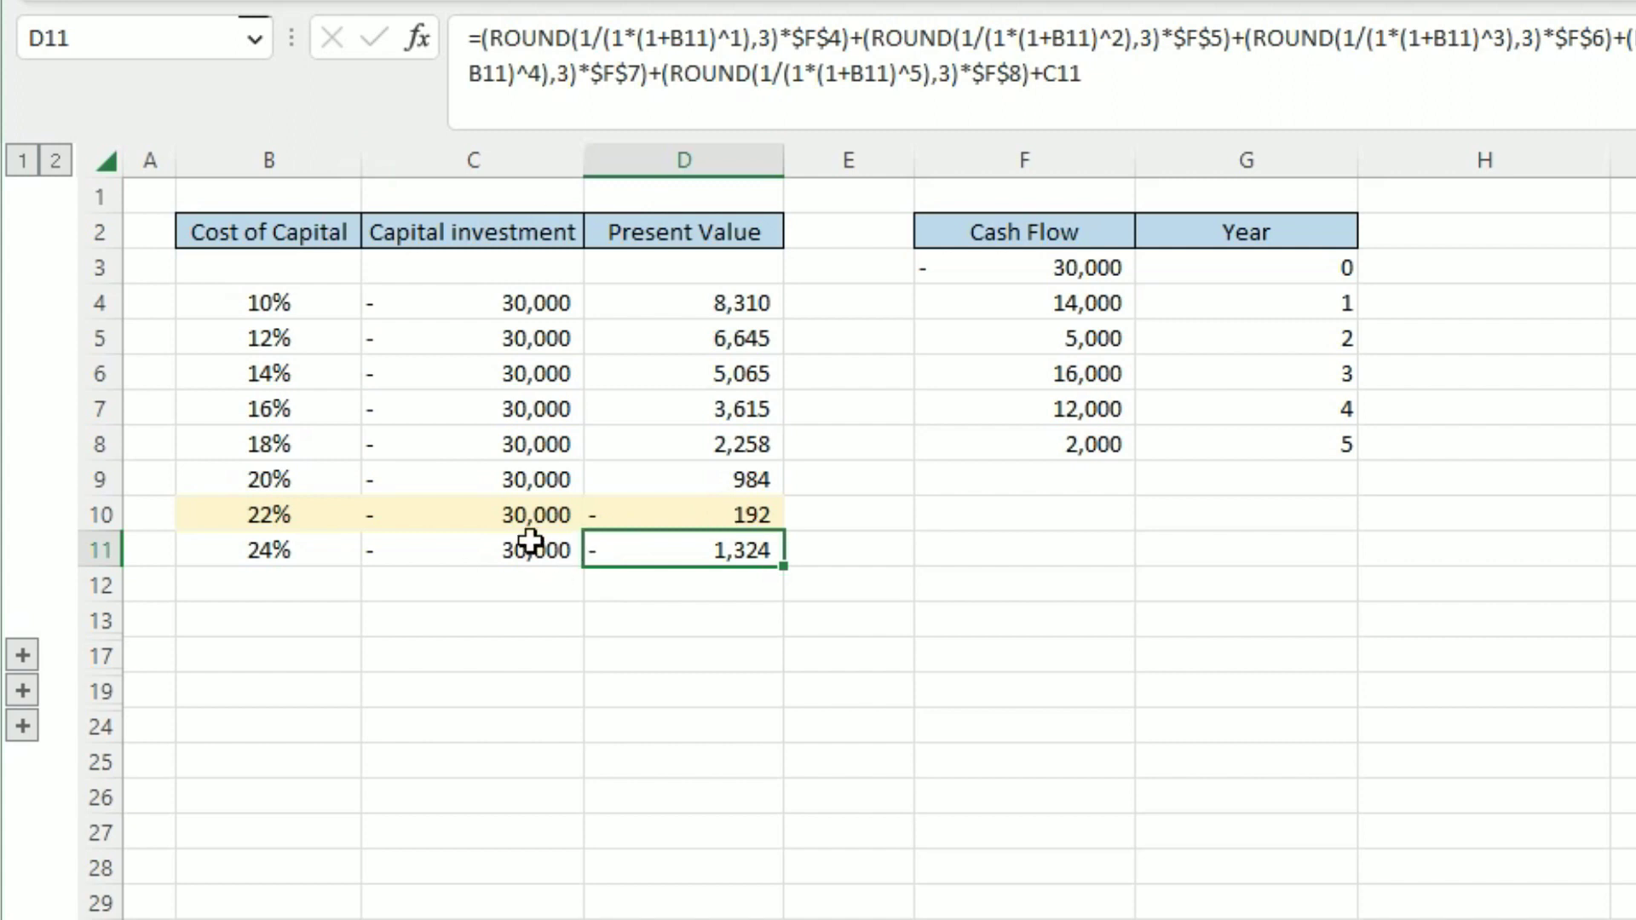
drag(692, 317, 669, 552)
drag(686, 303, 682, 558)
click(685, 303)
drag(679, 306, 679, 478)
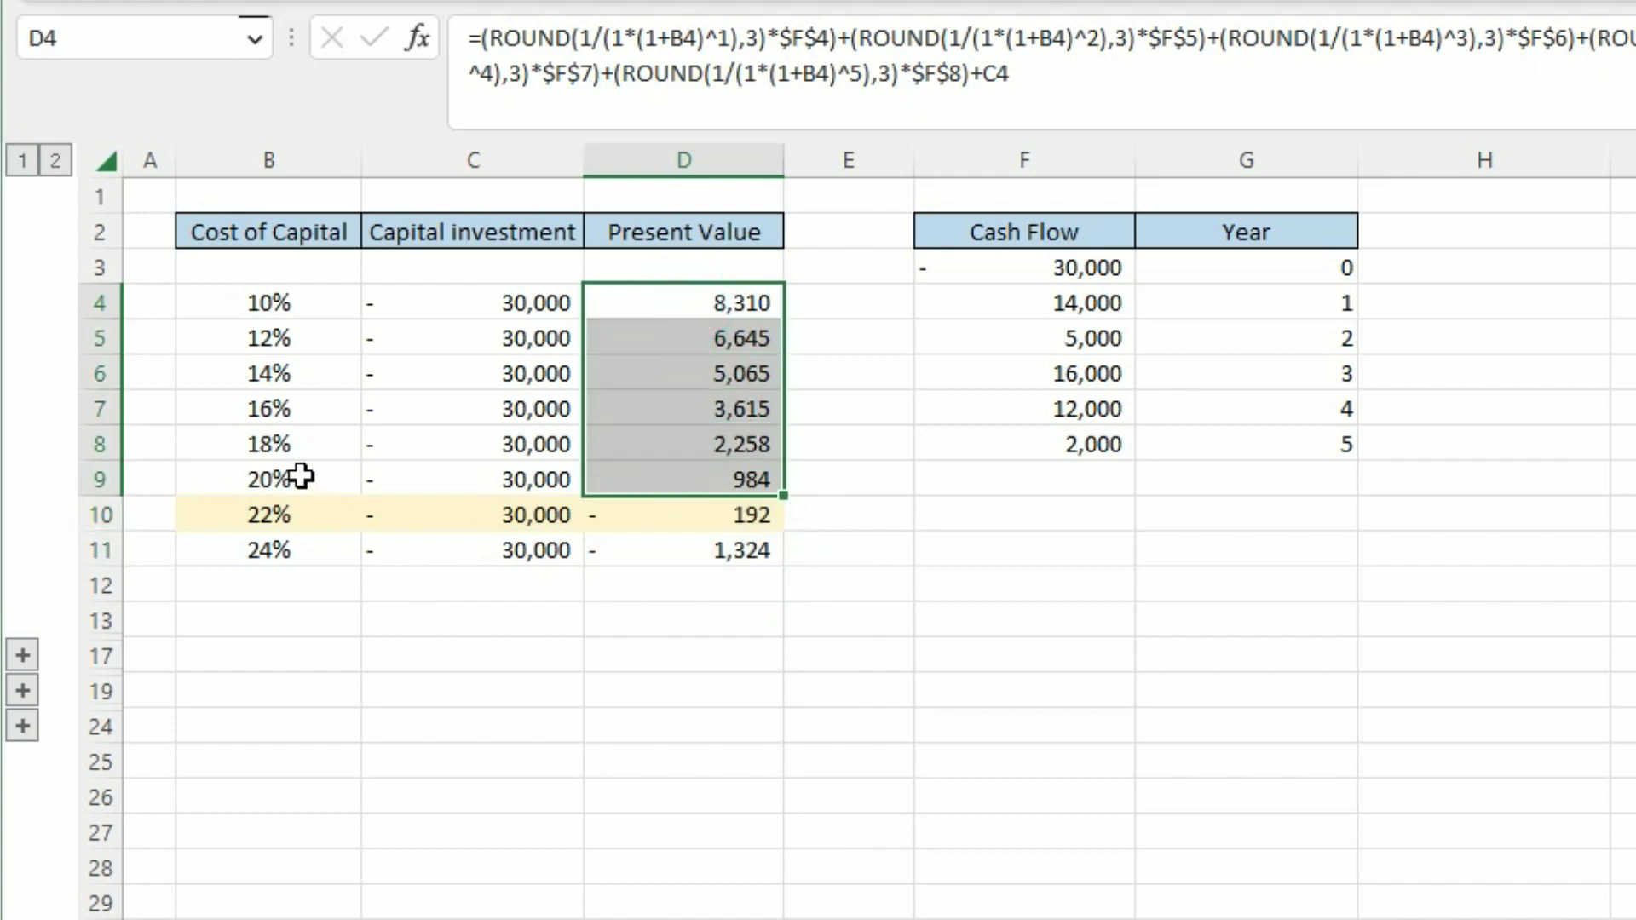
Compare the 20% and 22% rows, whose present values are 984 and -192.
drag(299, 475, 749, 482)
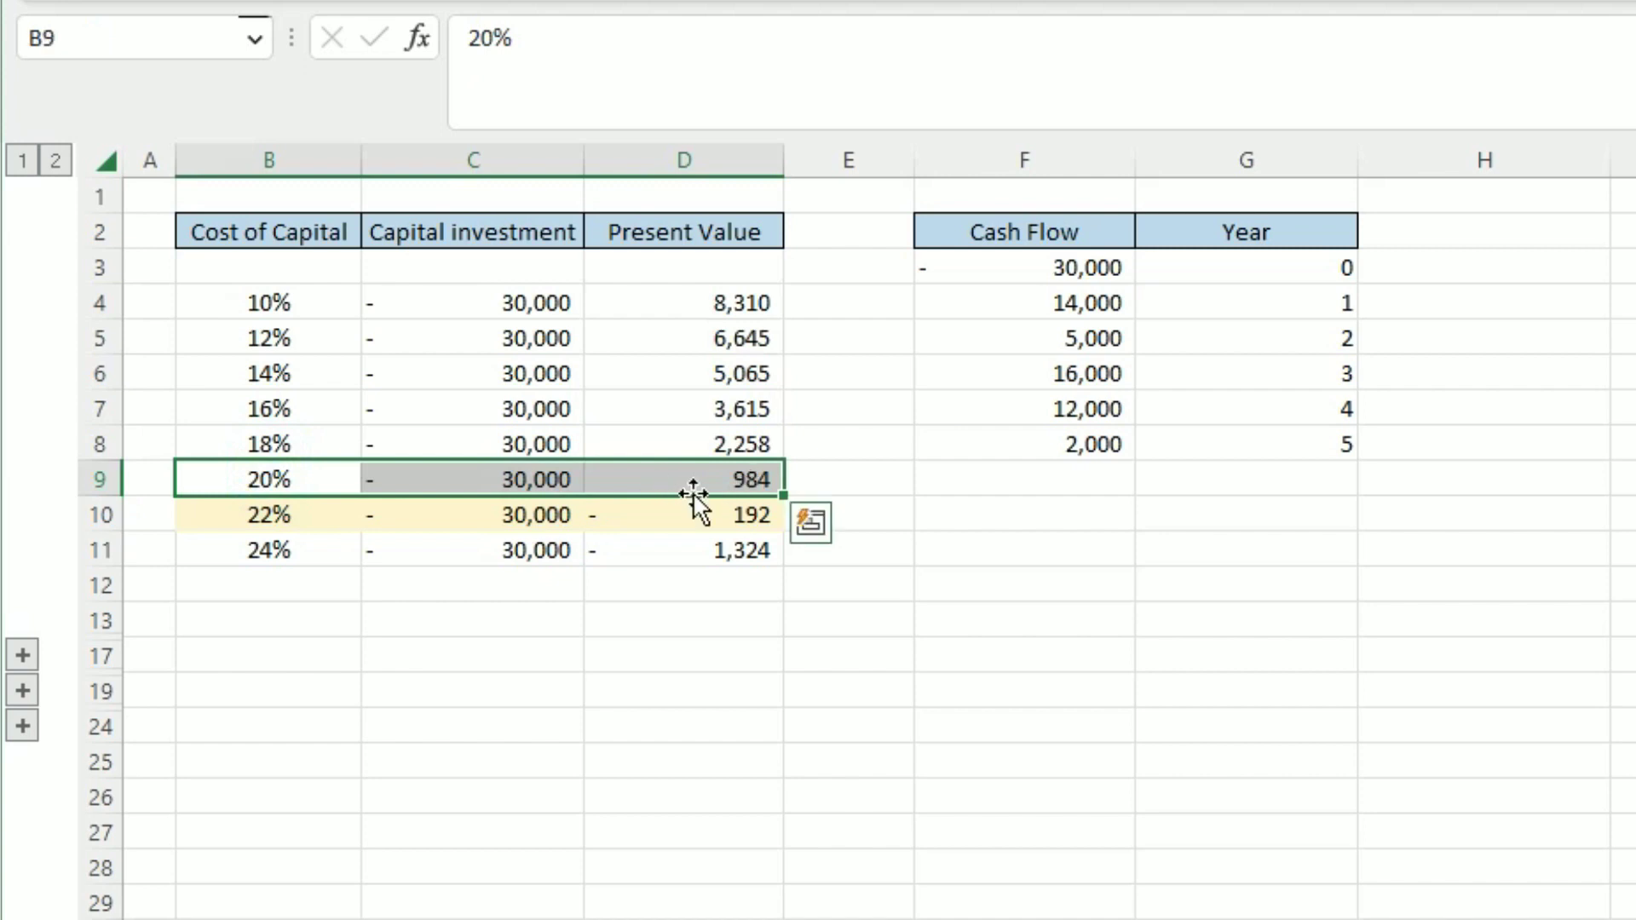
click(700, 482)
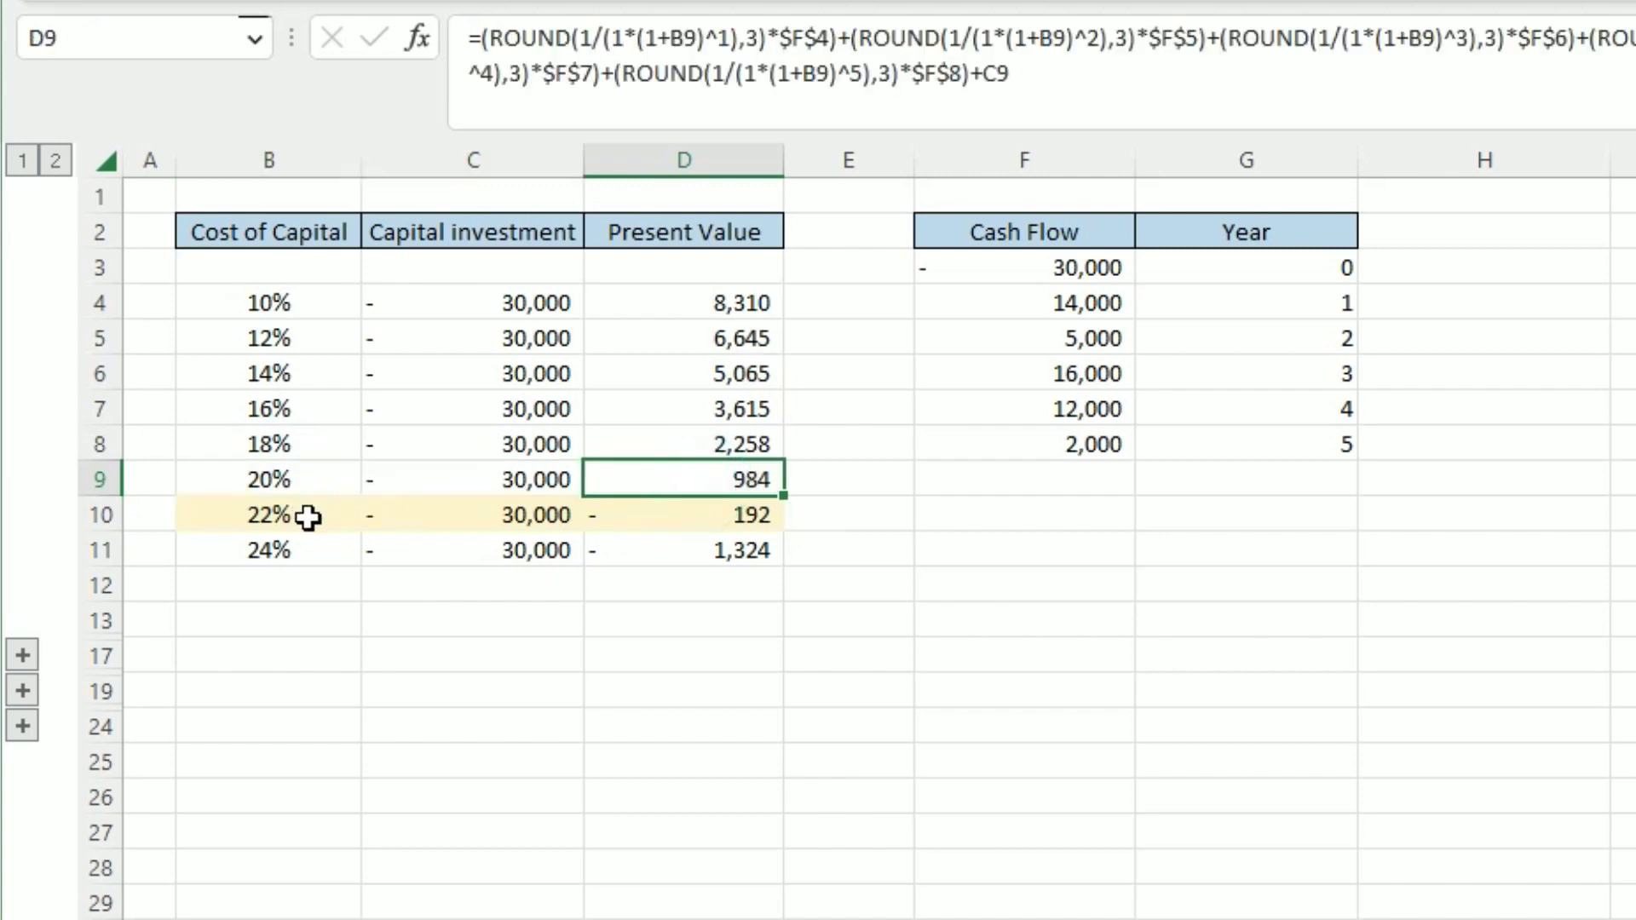
drag(308, 515, 654, 512)
click(653, 511)
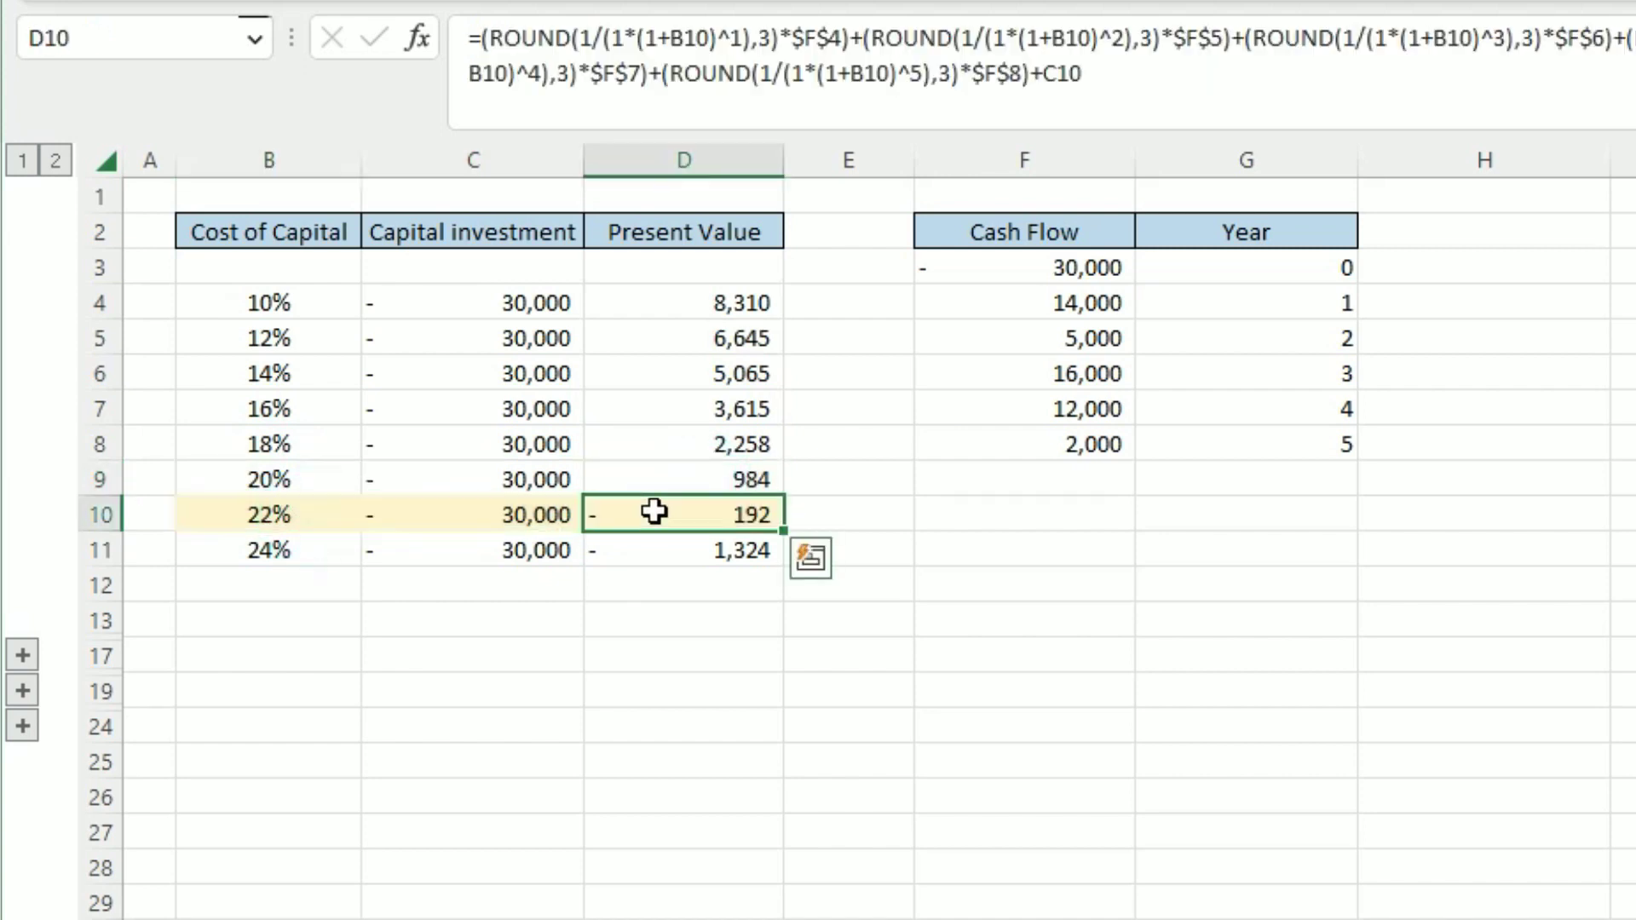
click(653, 511)
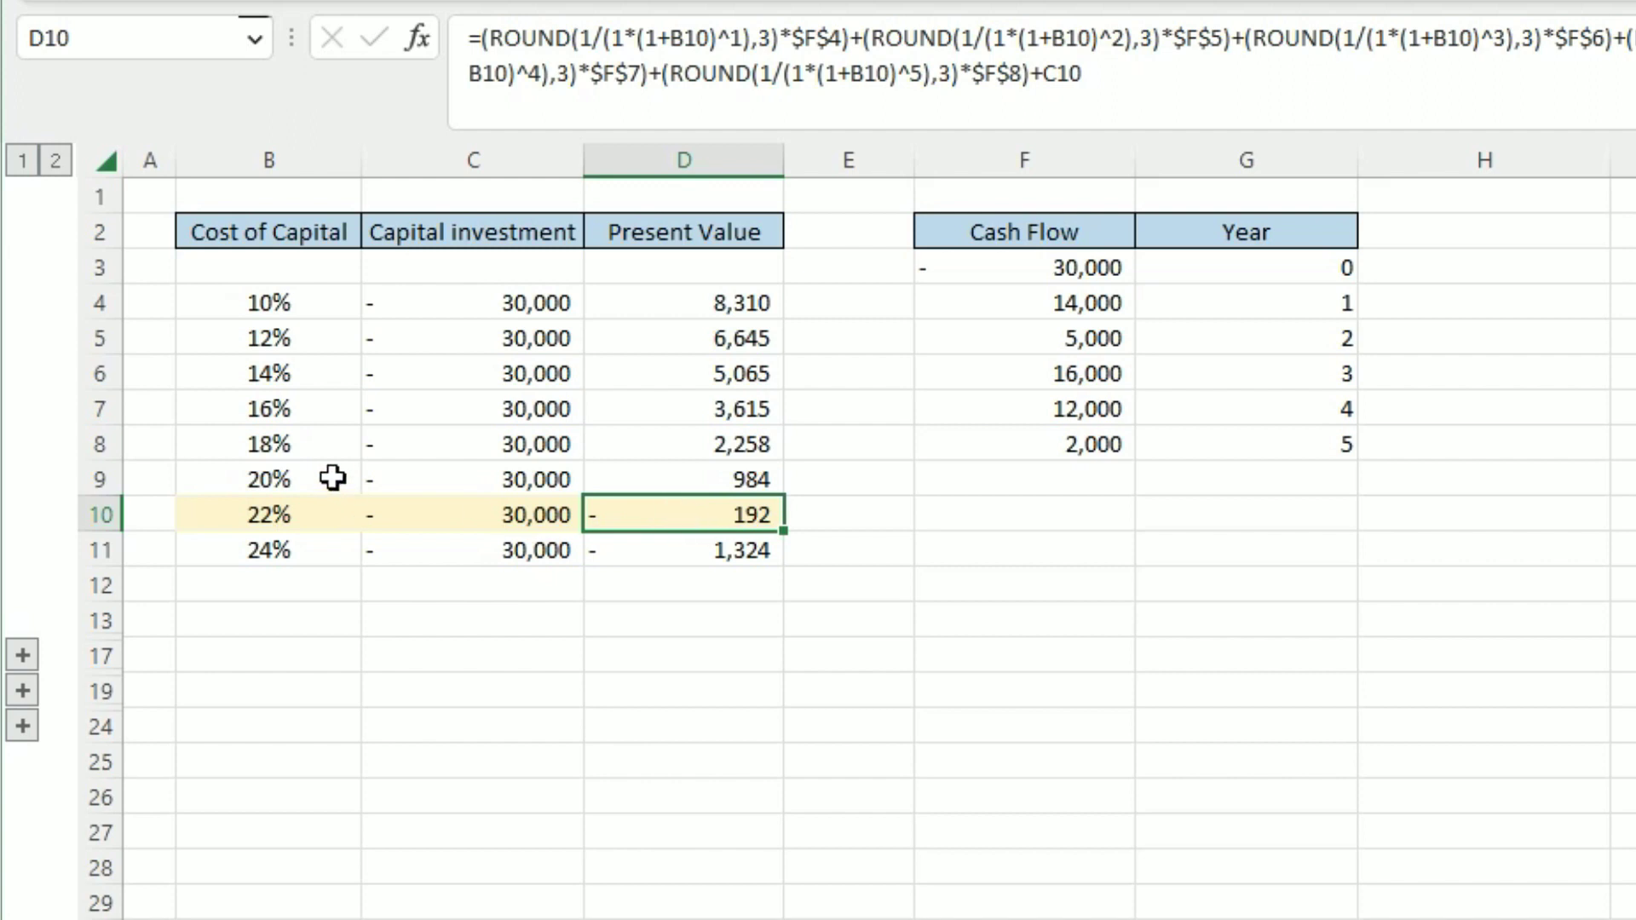
drag(323, 478, 632, 522)
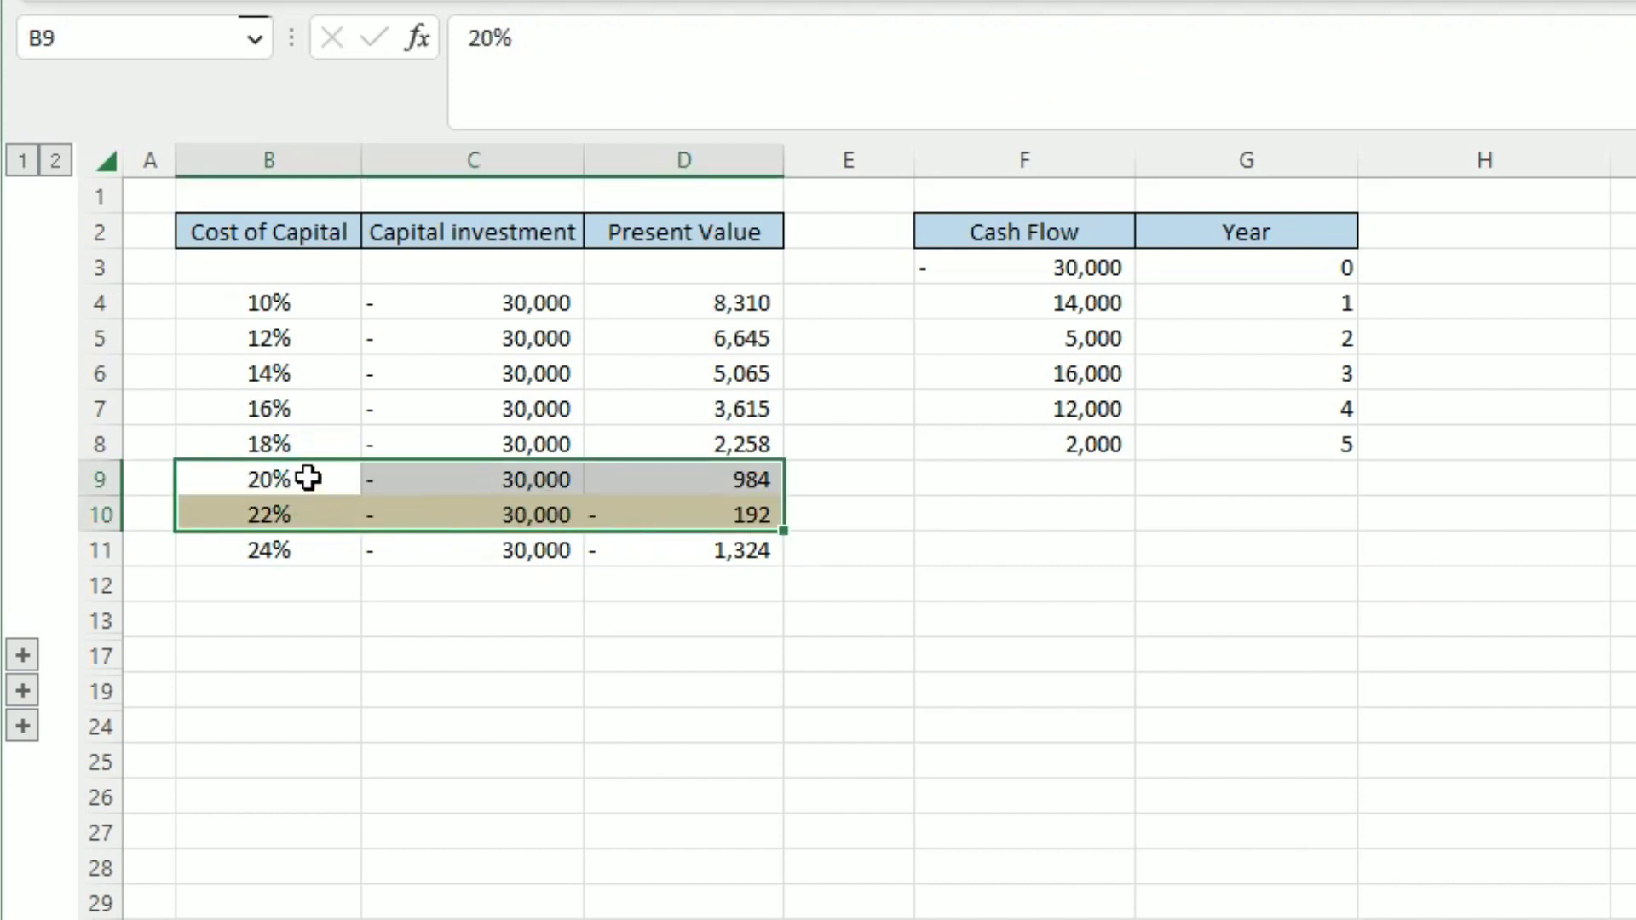
drag(307, 478, 329, 512)
drag(694, 504, 697, 505)
click(701, 479)
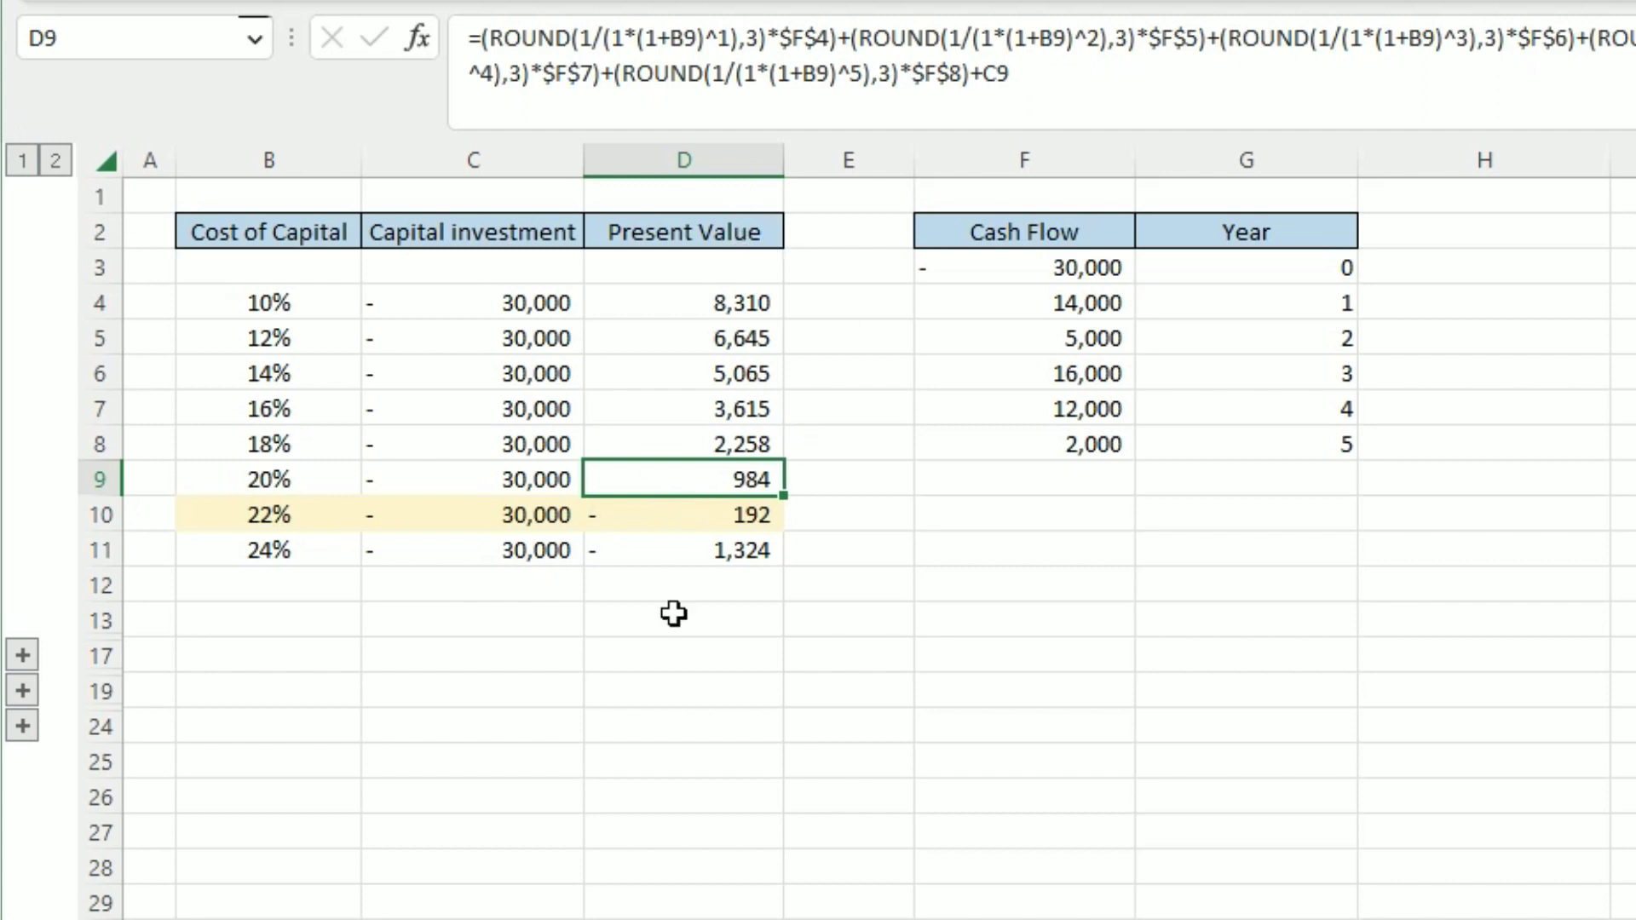
Check the cash flows: -30000 initial, then 14000, 5000, 16000, 12000 and 2000.
click(890, 564)
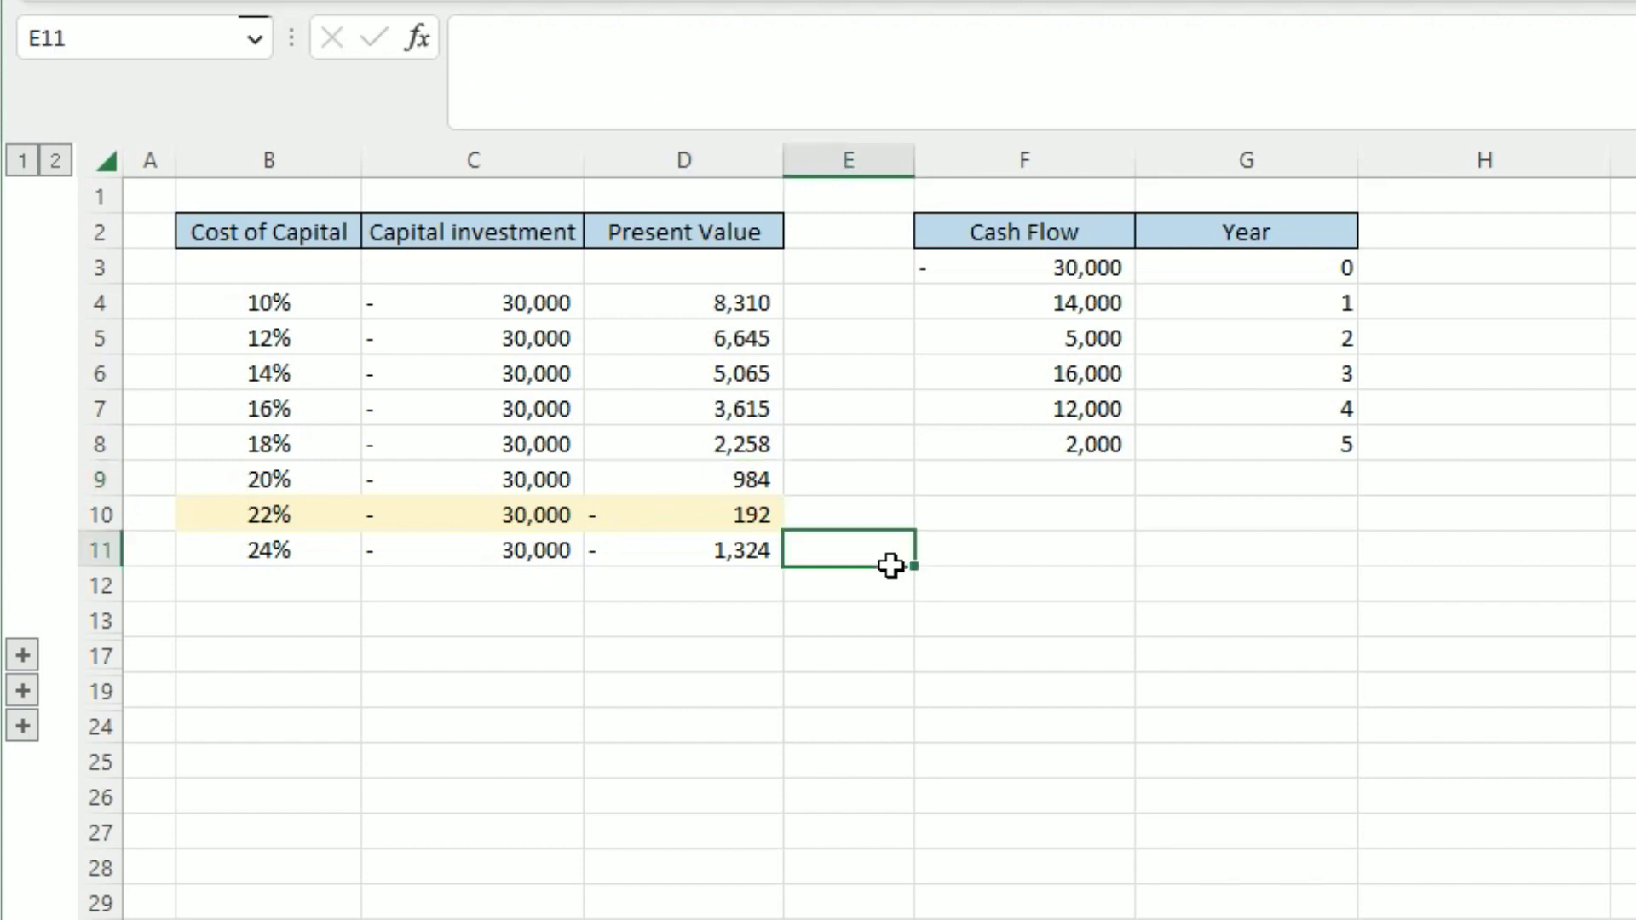
drag(293, 231, 742, 542)
click(1061, 269)
drag(1061, 268, 1245, 268)
click(1107, 262)
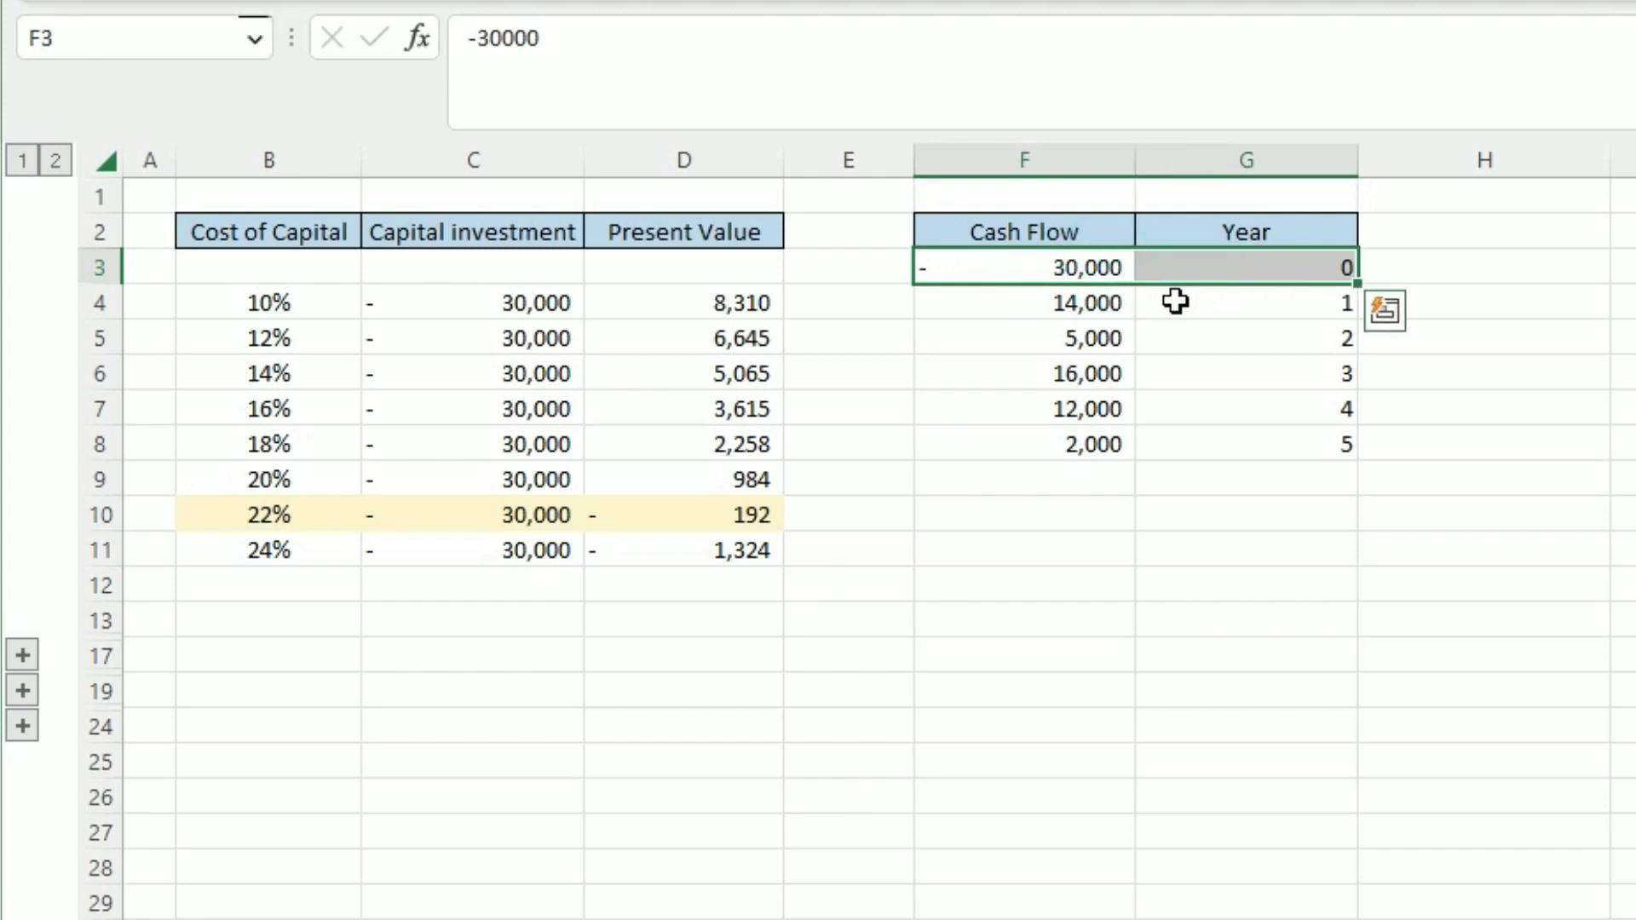
click(1080, 307)
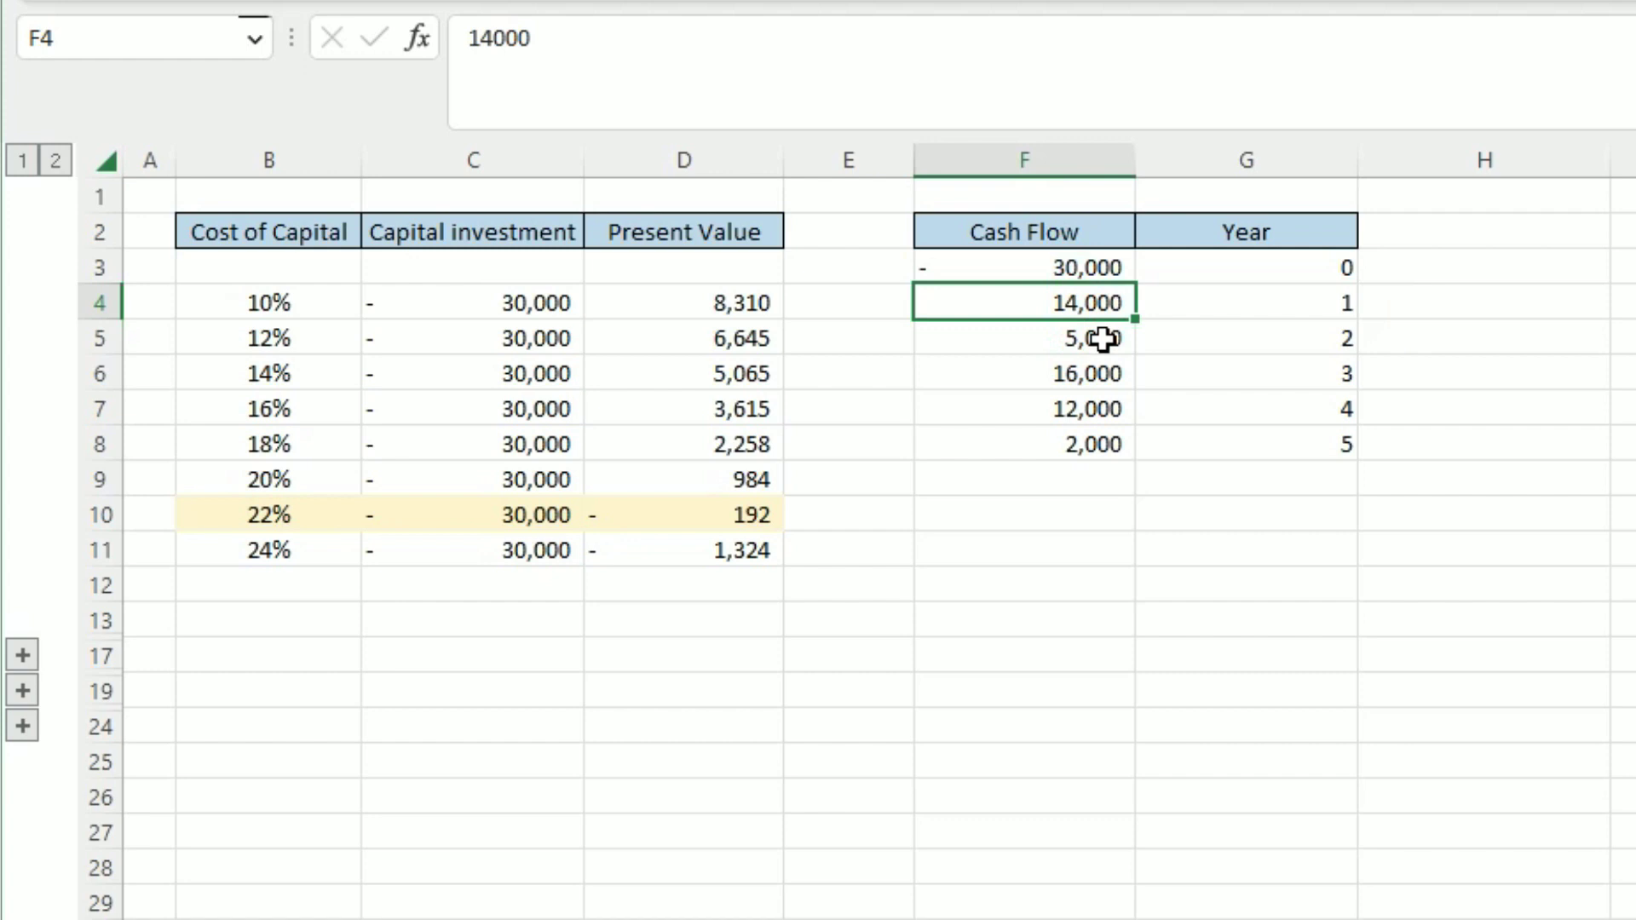
click(1103, 339)
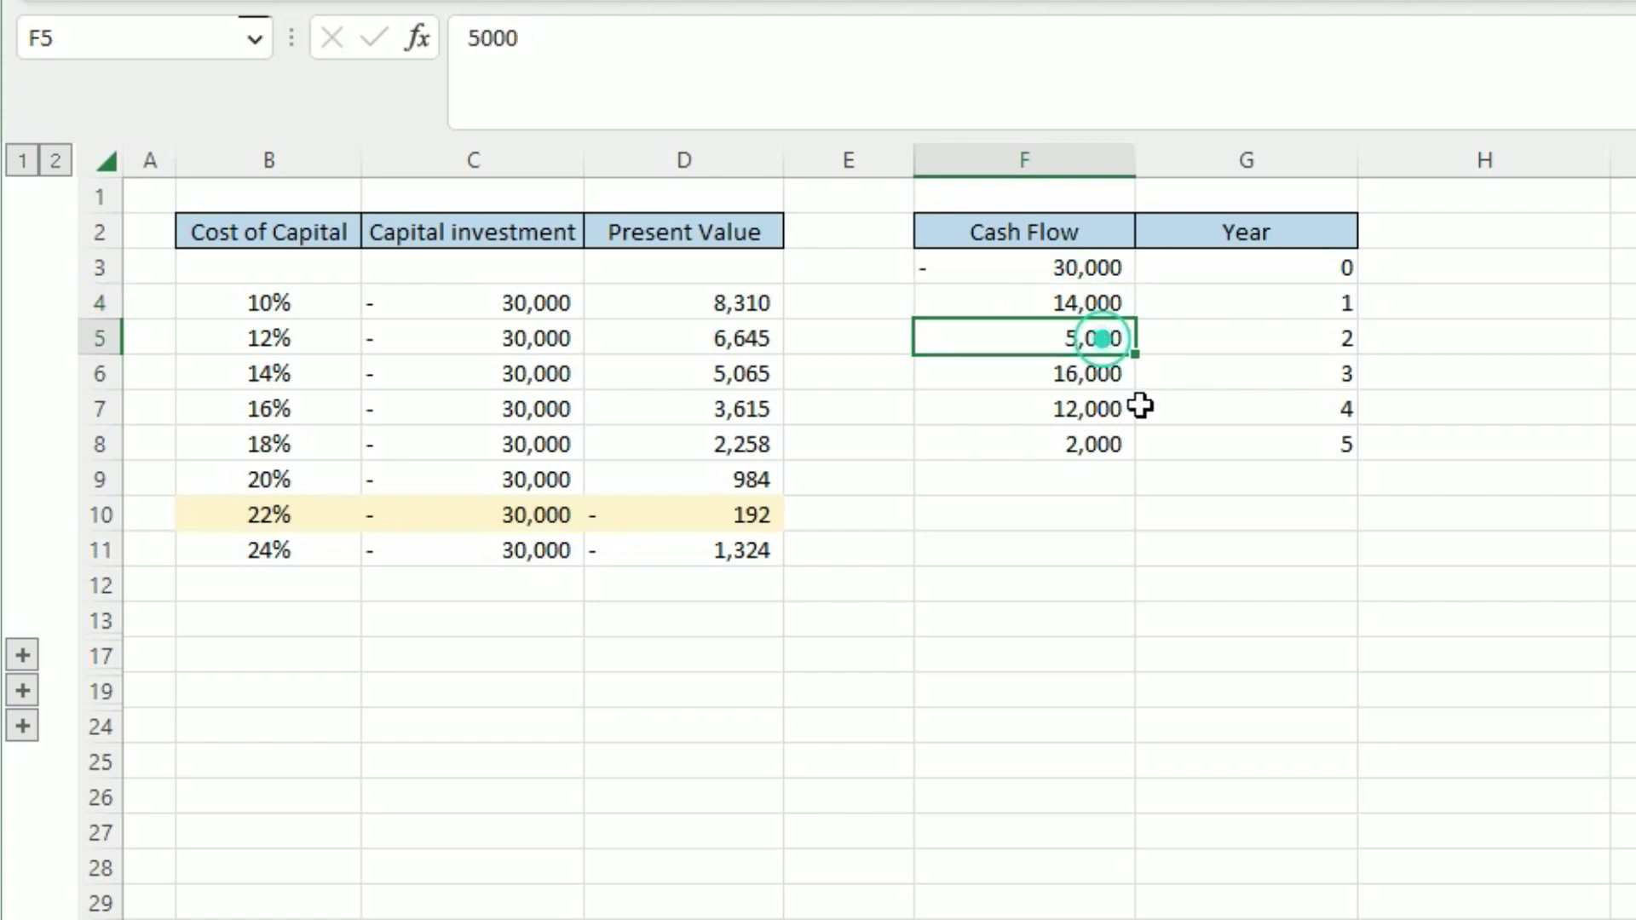
click(1103, 371)
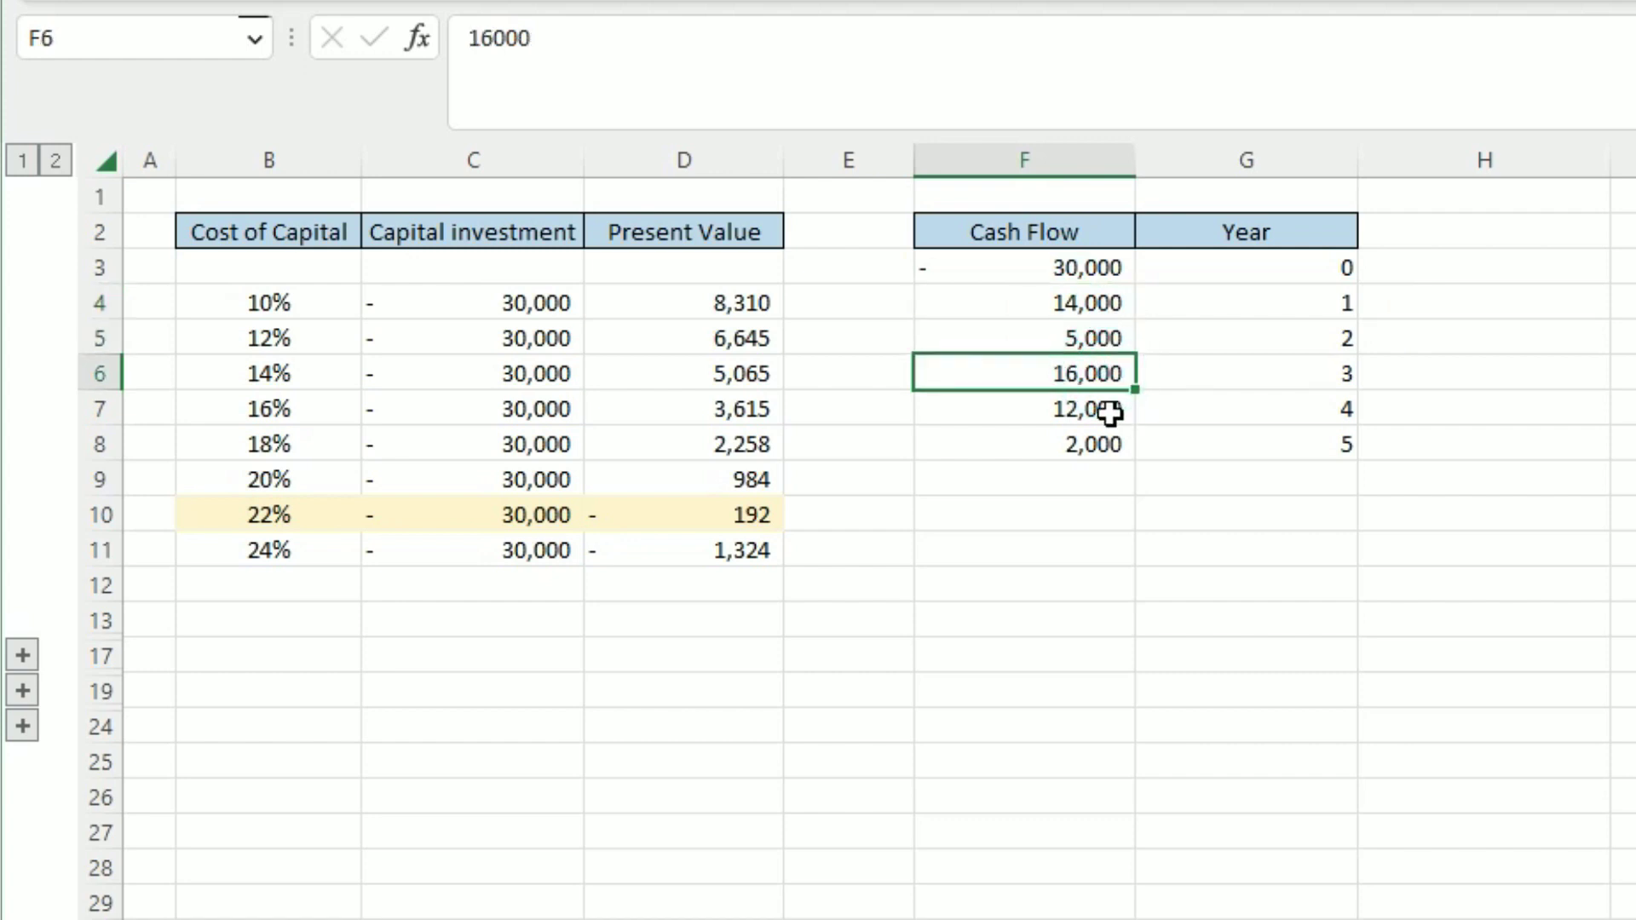
click(1108, 411)
click(1108, 444)
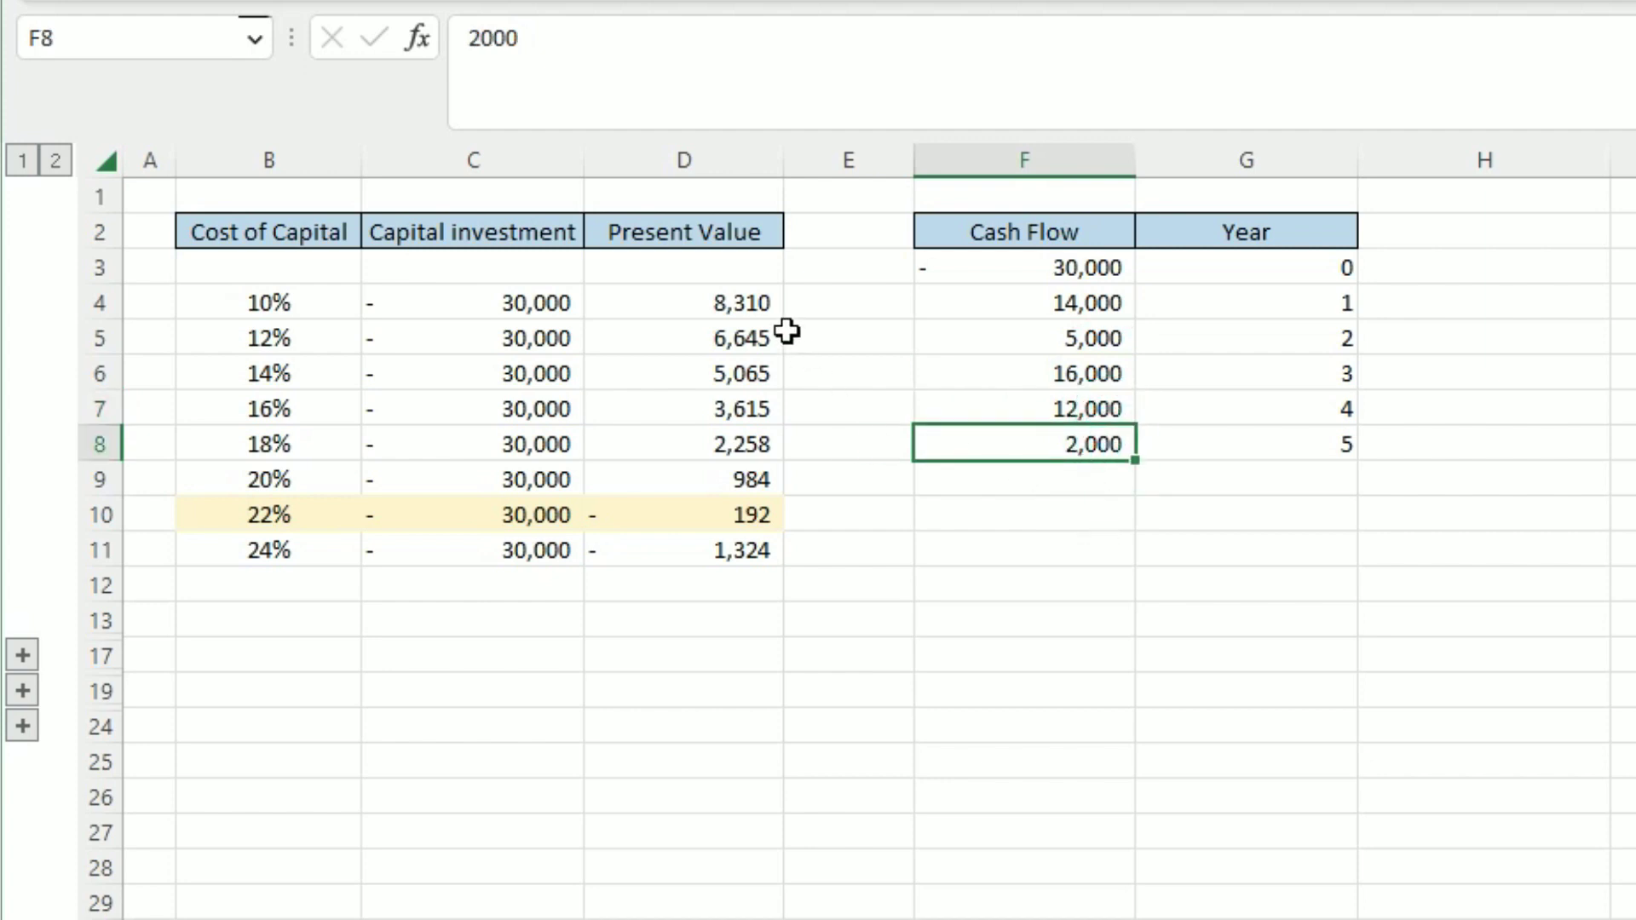
Review the 10%, 12%, 14% and 16% rows and the linked capital investment.
click(750, 298)
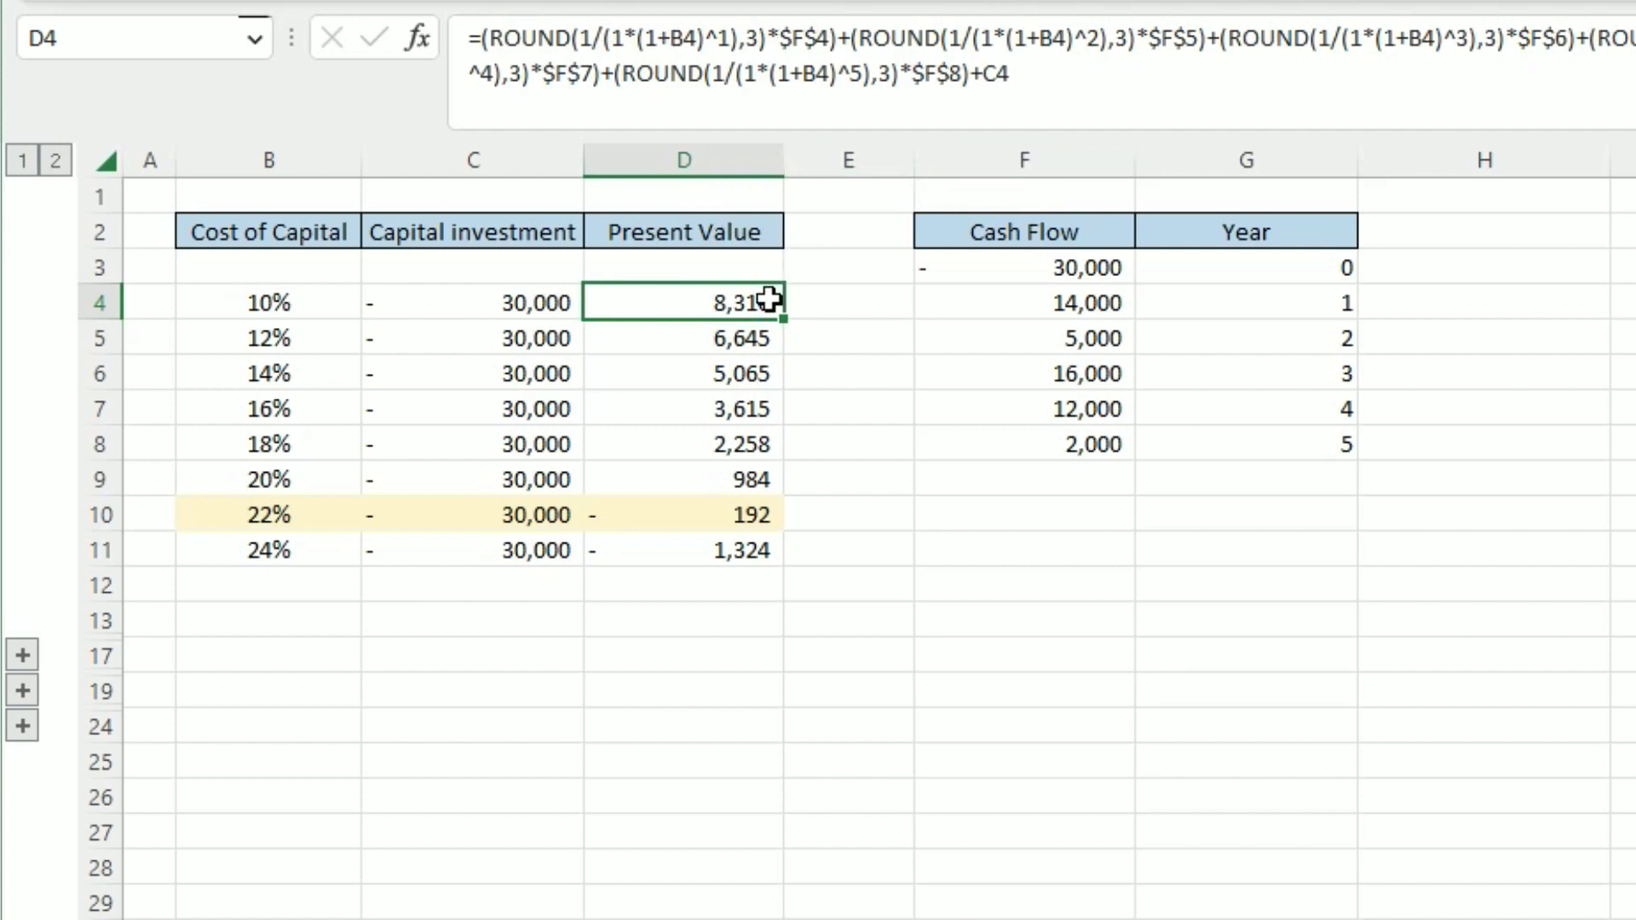
click(303, 303)
key(ctrl+shift+Right)
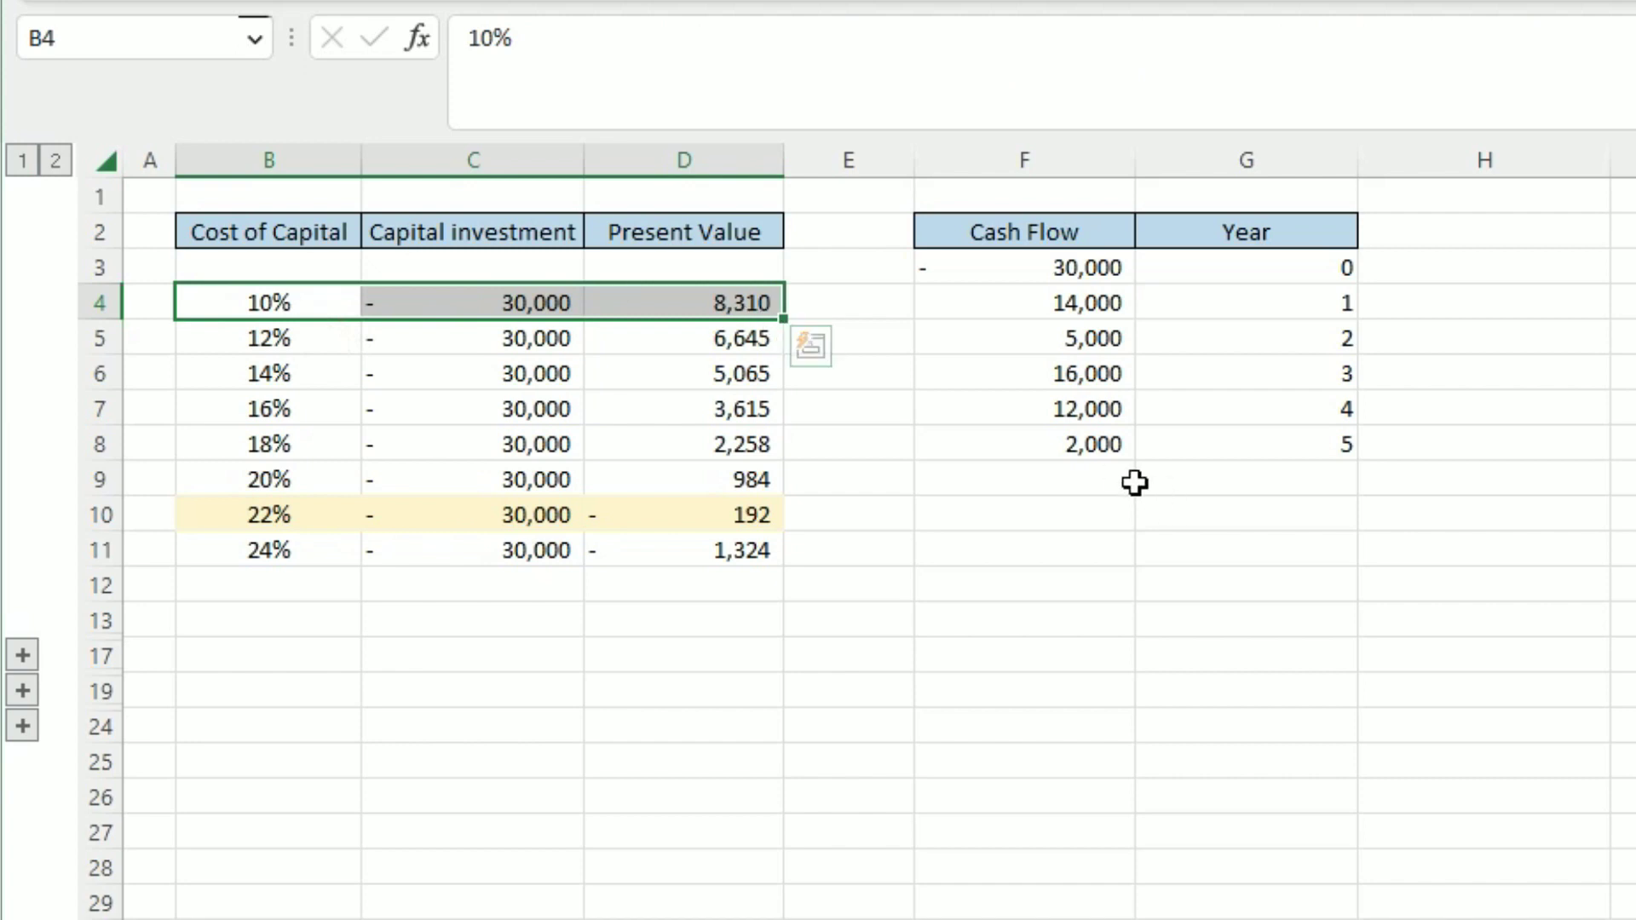
drag(284, 334, 769, 341)
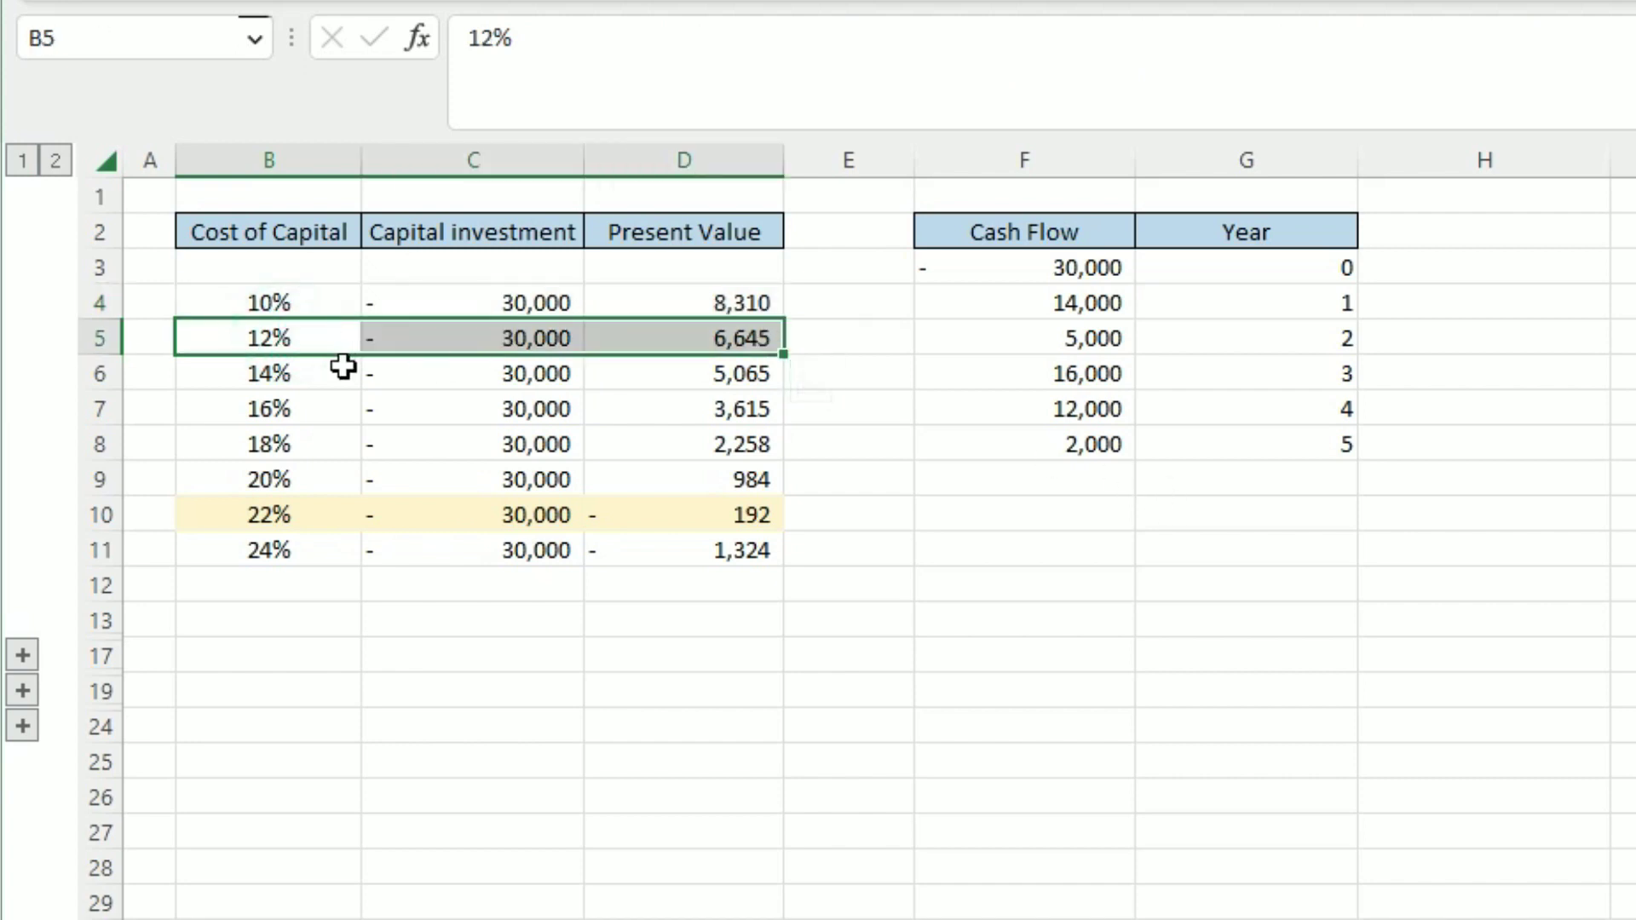
drag(328, 368, 741, 376)
drag(271, 393, 763, 411)
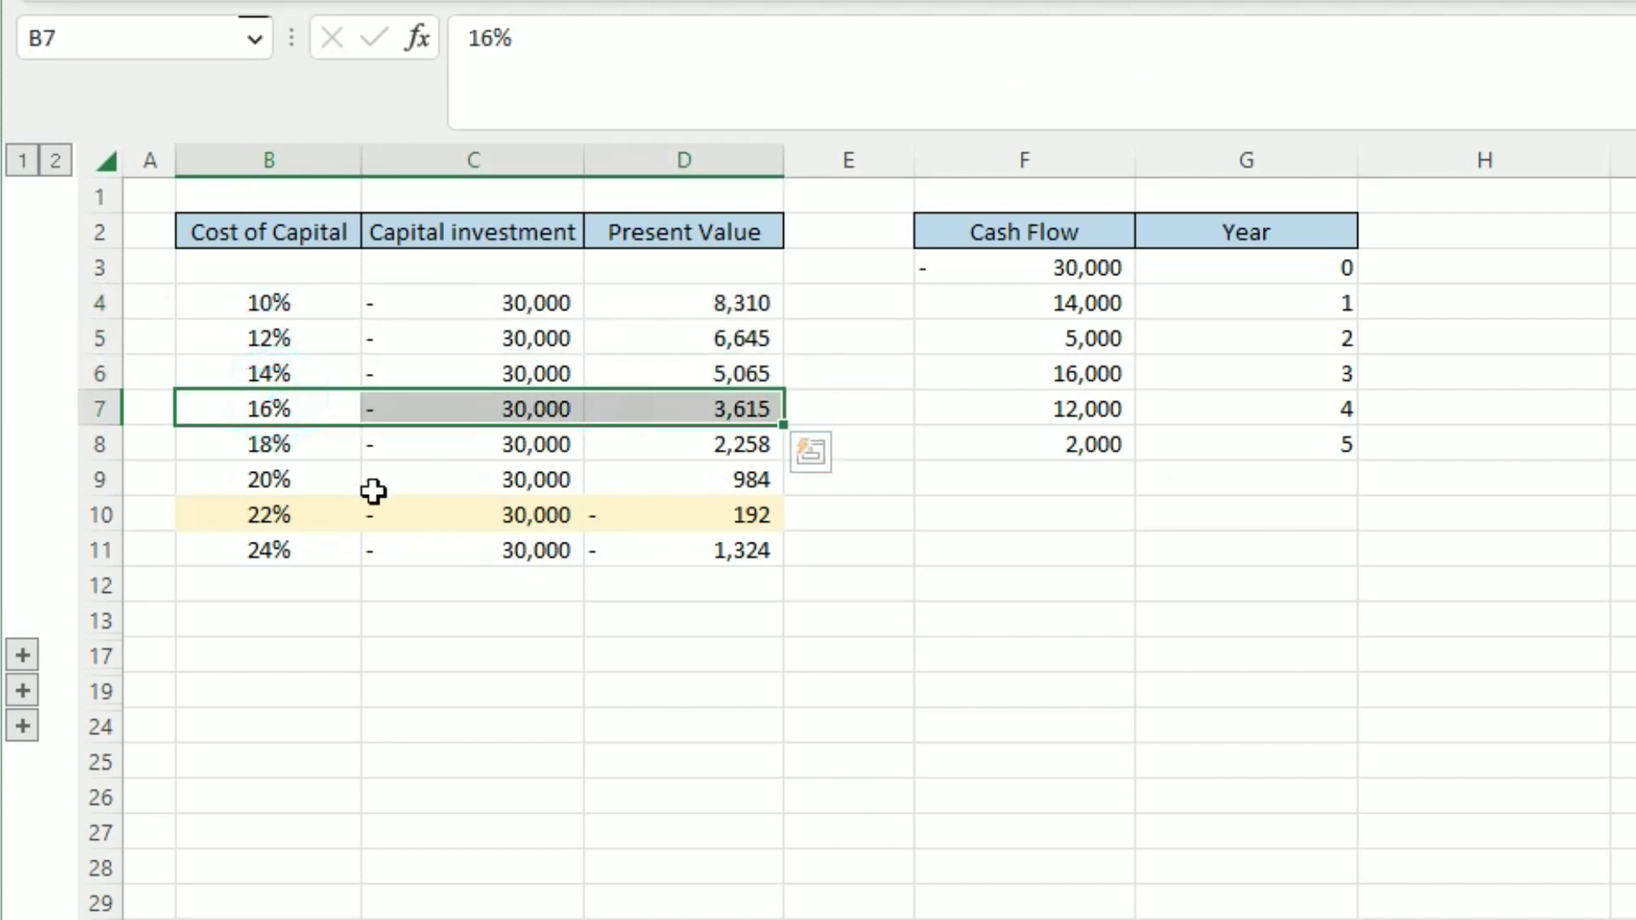
drag(730, 546, 233, 230)
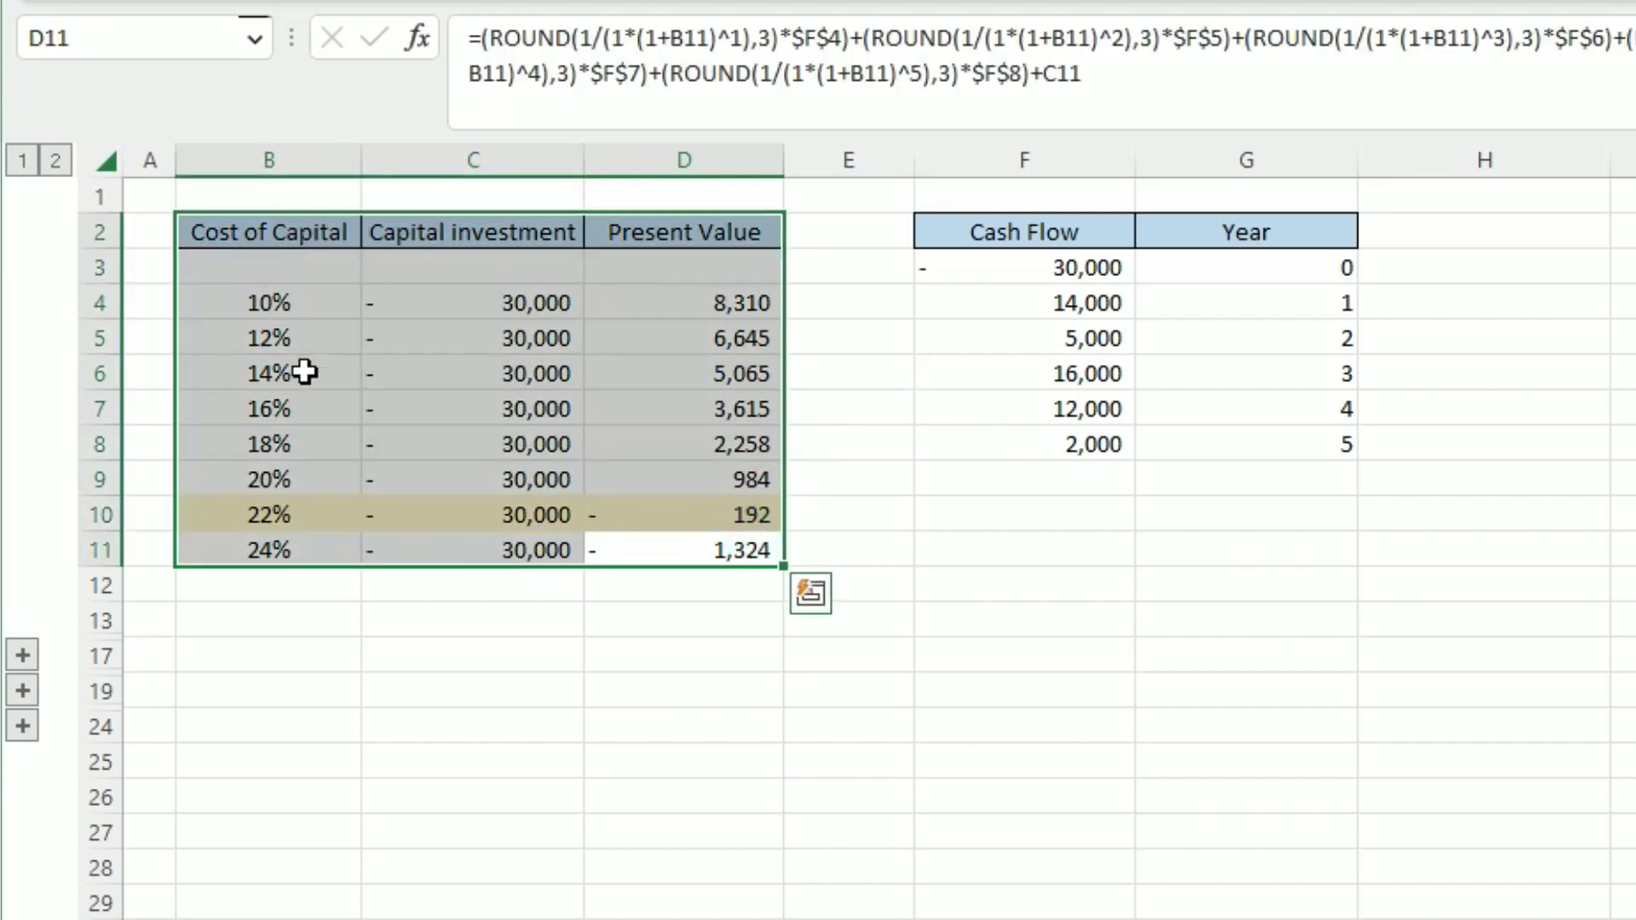
click(513, 438)
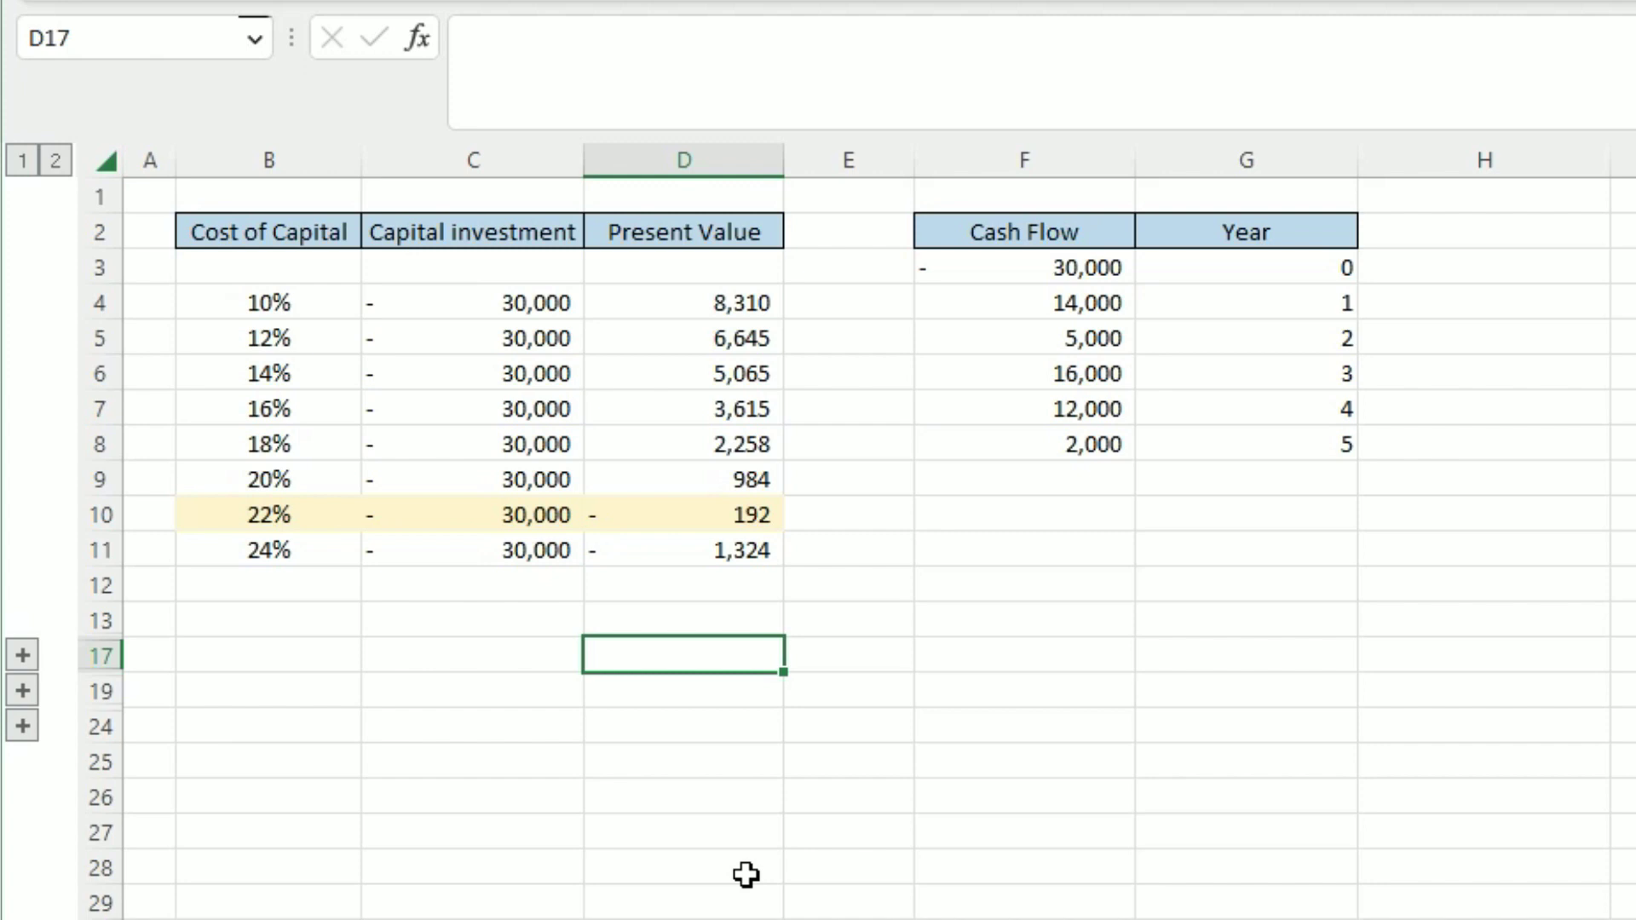
Enter A with 30% and B with 33% in F12:G13.
click(986, 588)
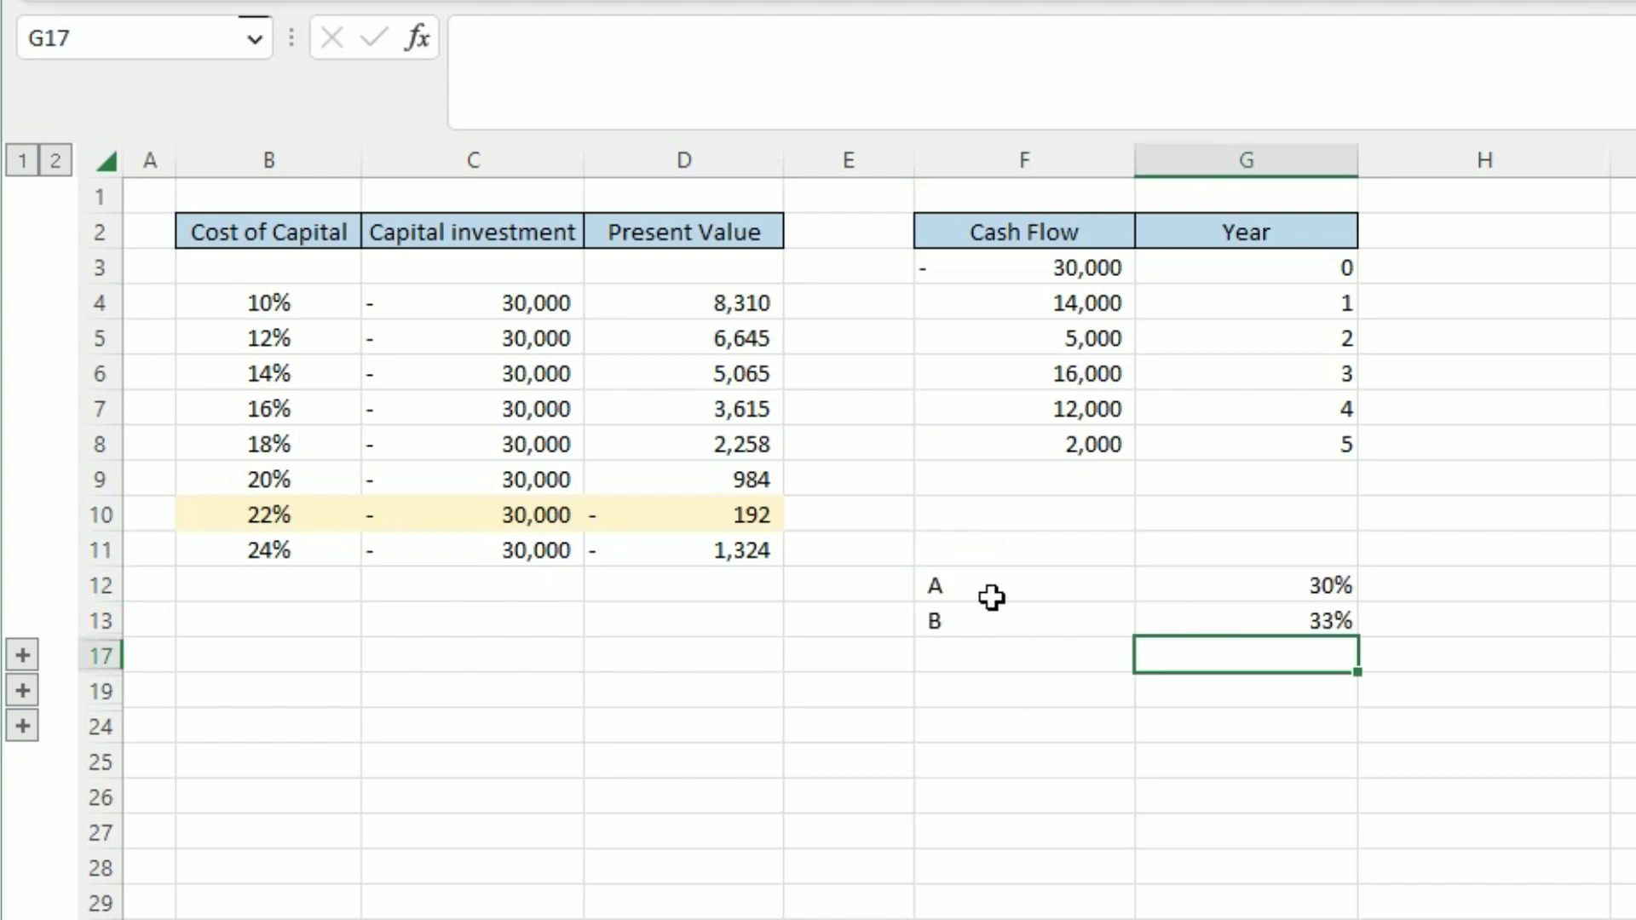
drag(986, 588, 1022, 585)
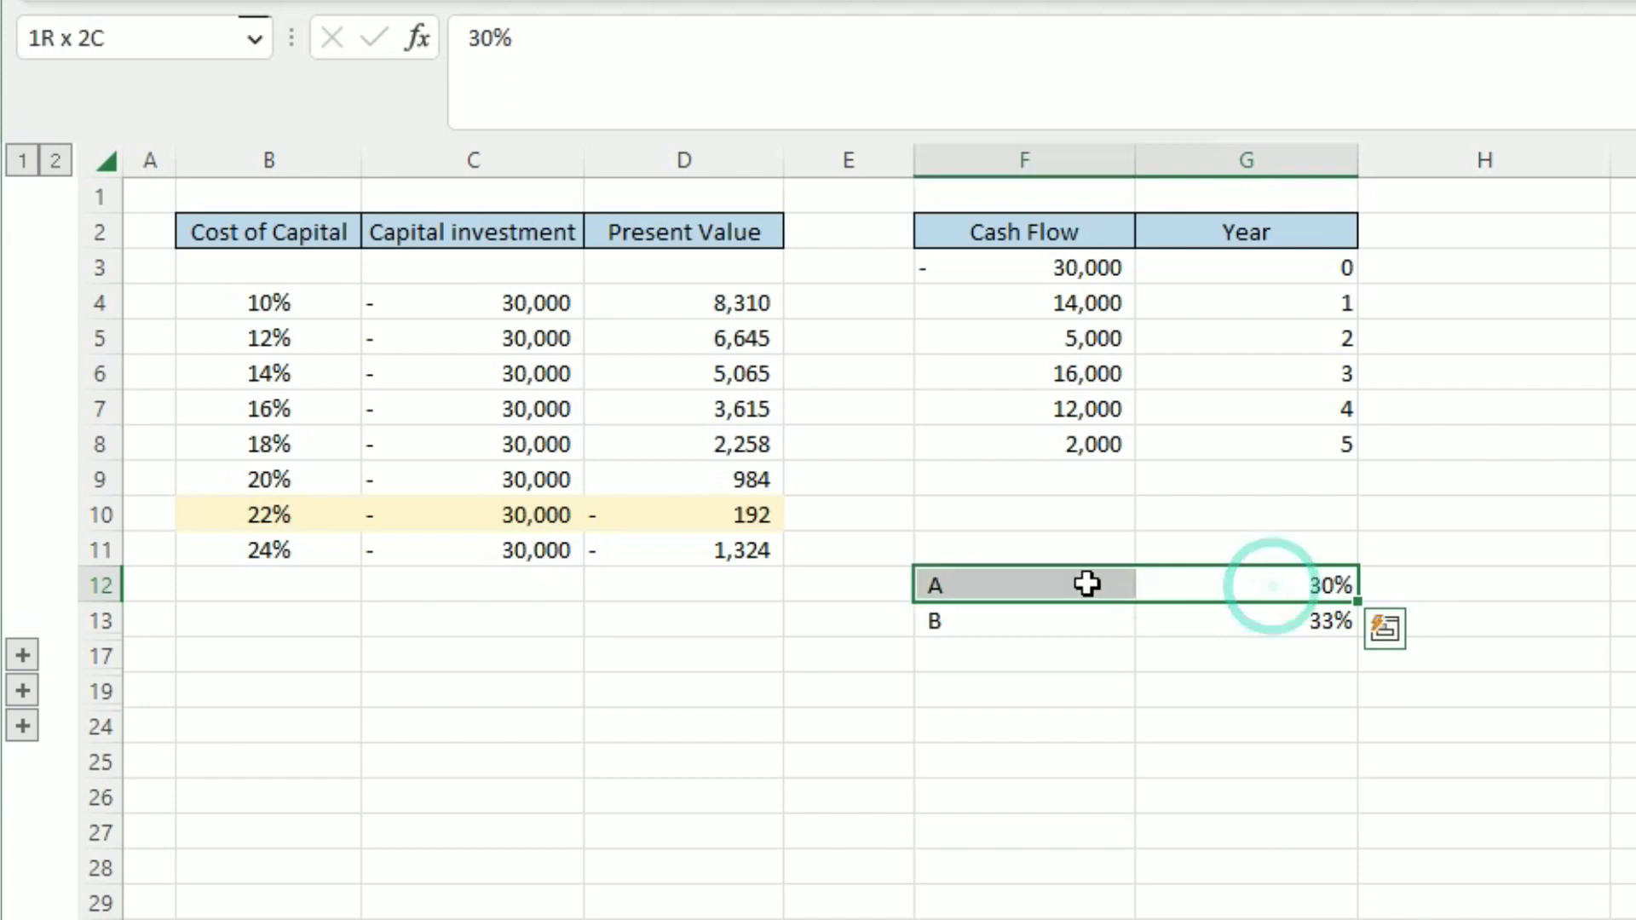
click(1074, 621)
shift+click(1267, 654)
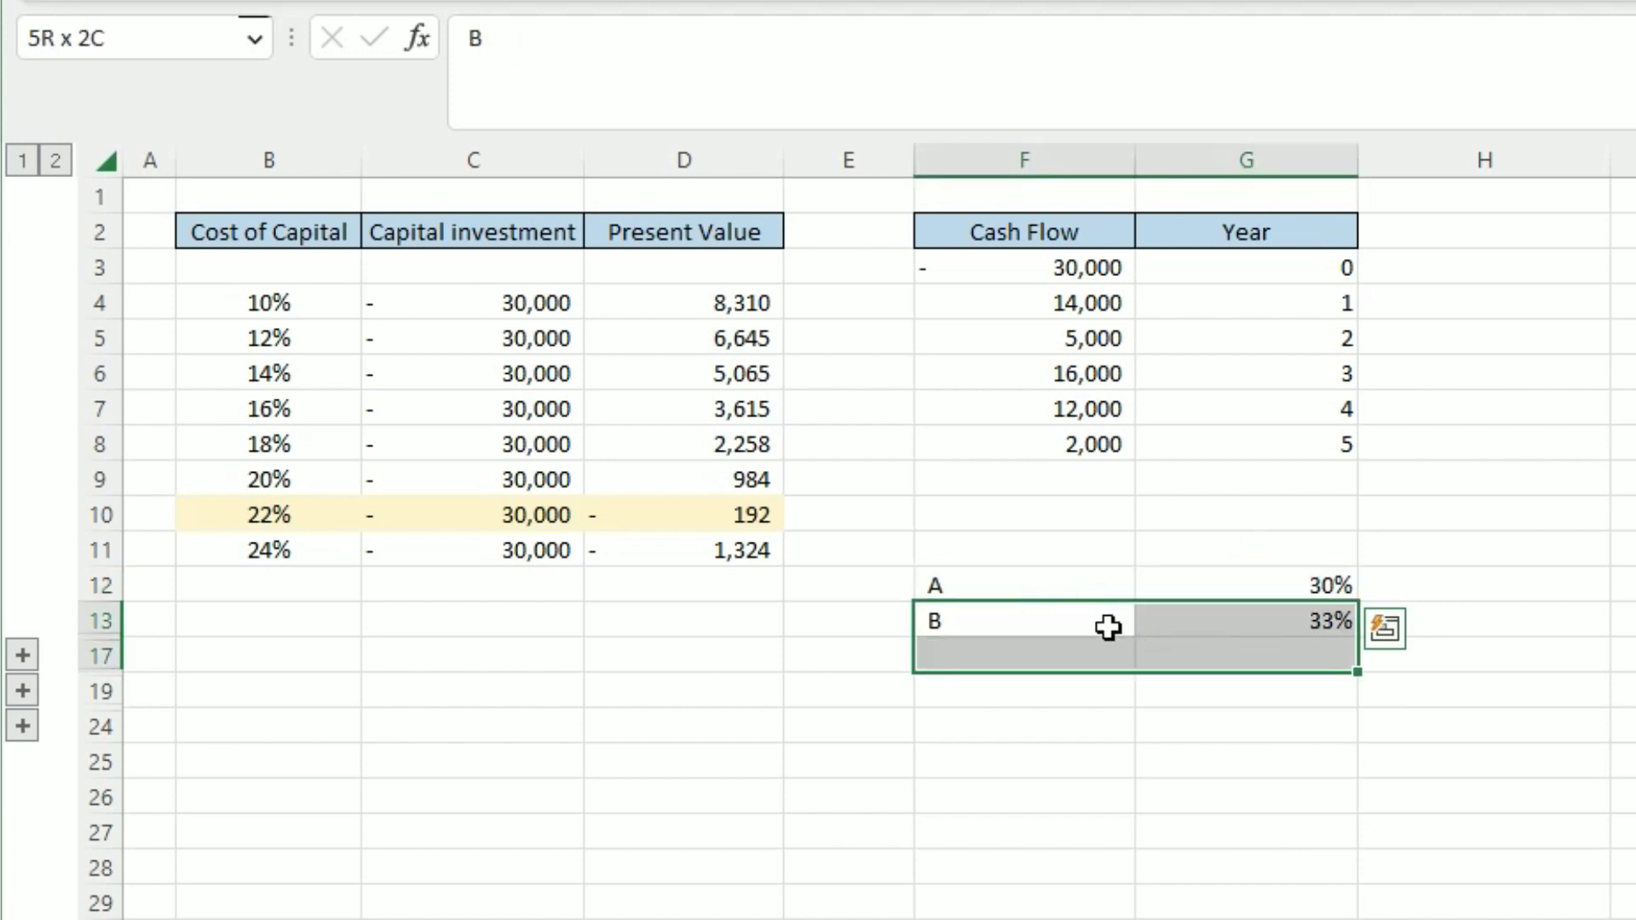
click(1107, 627)
click(1220, 628)
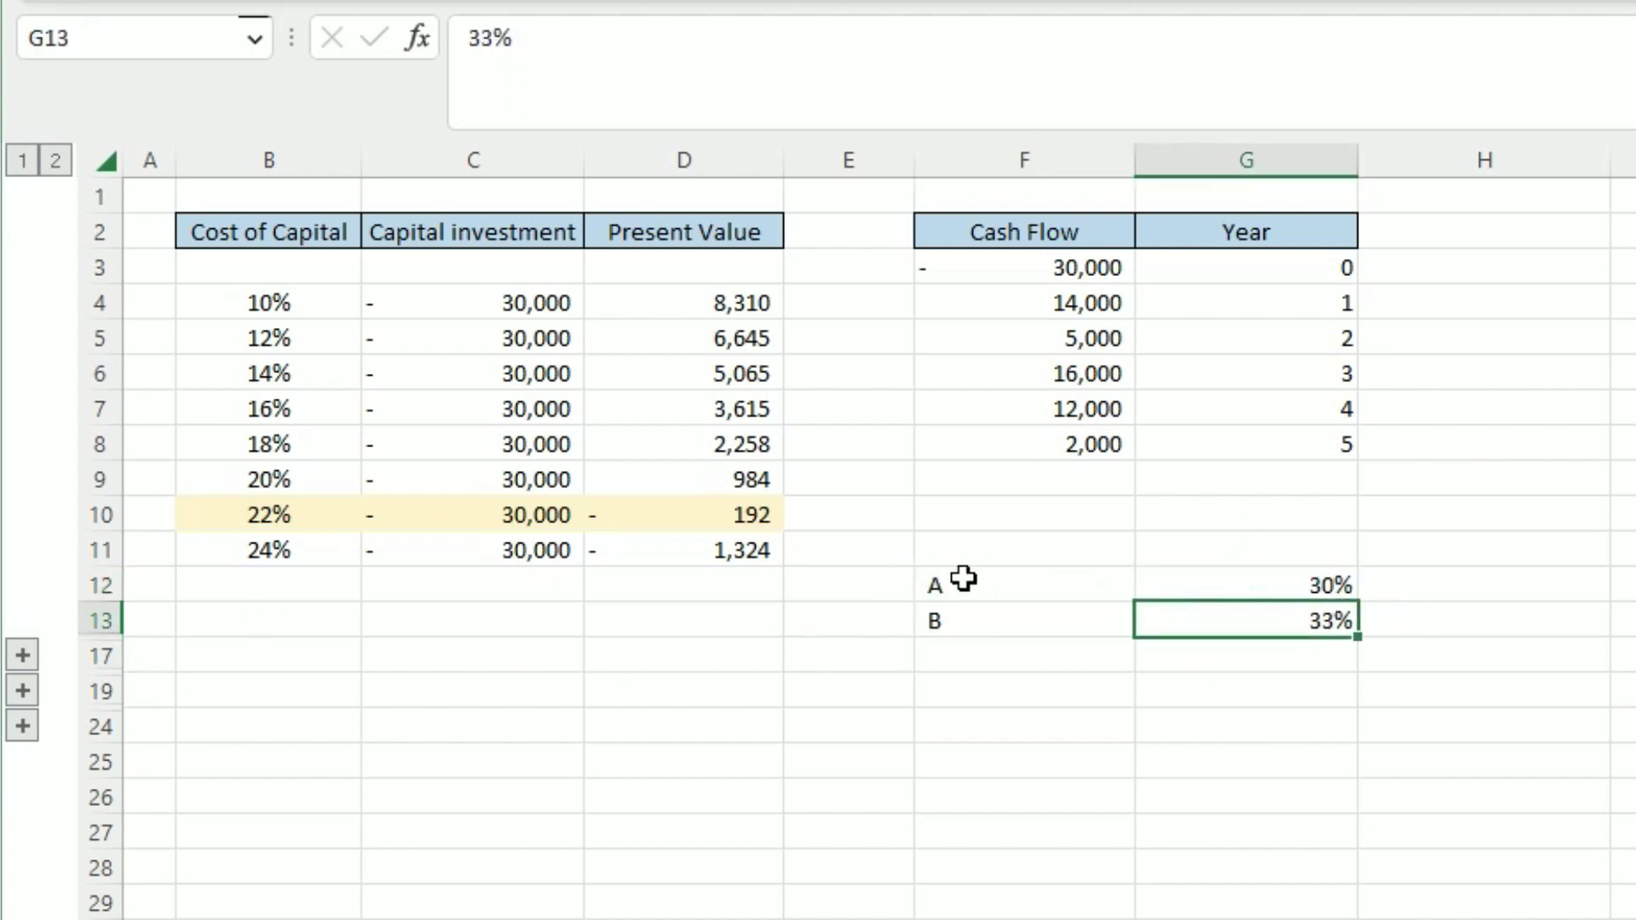
click(22, 656)
click(314, 793)
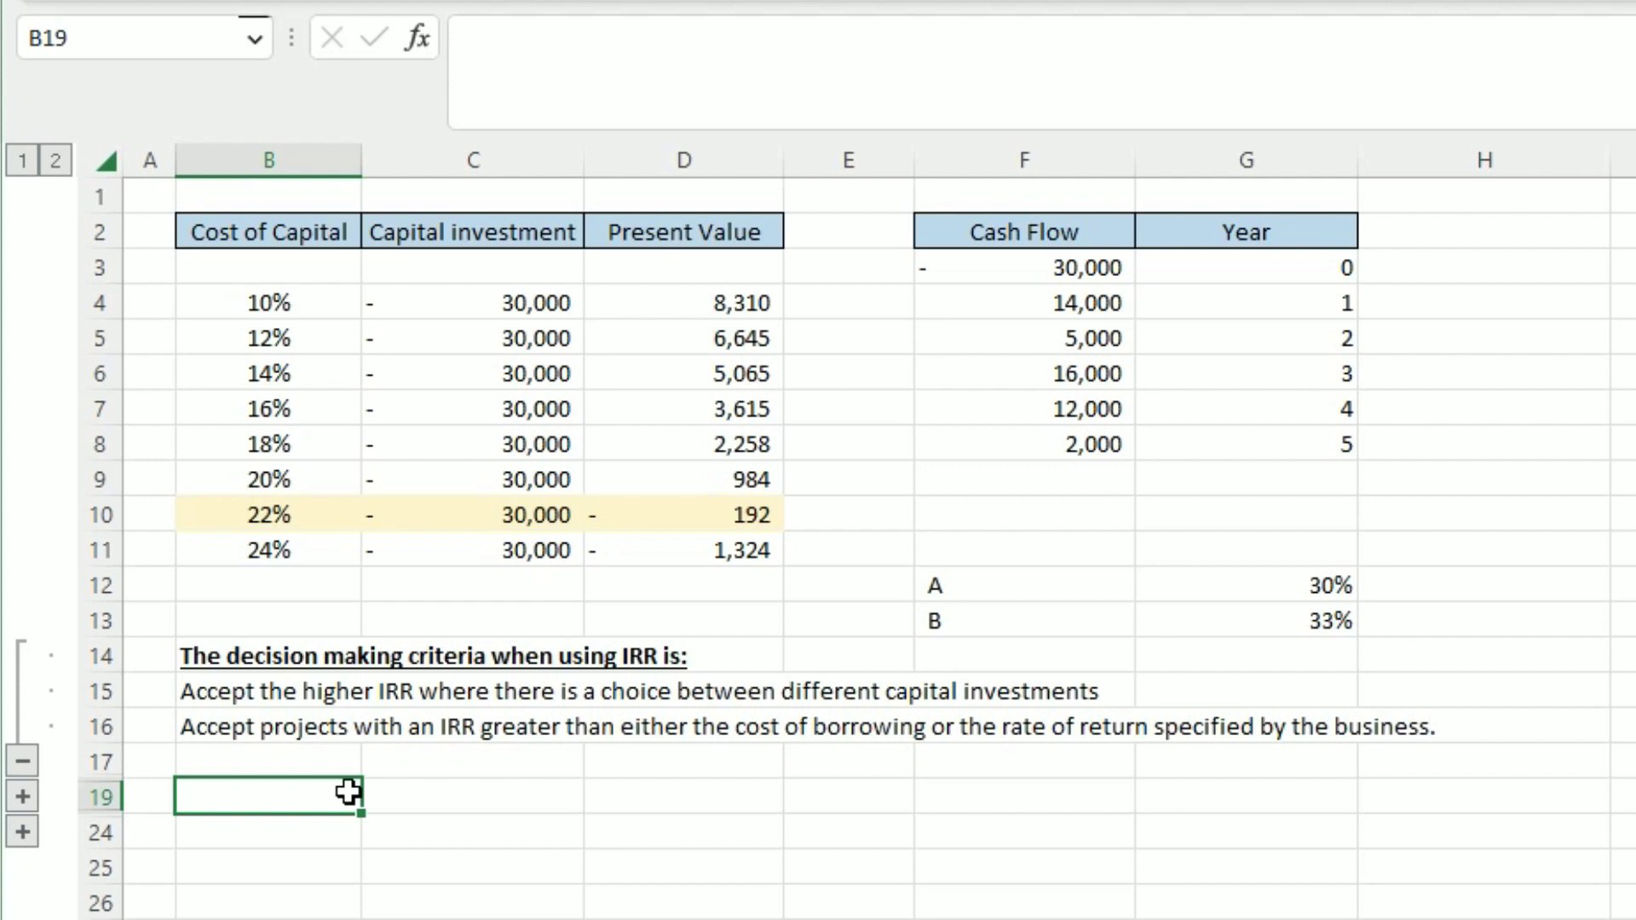
mouse_move(1048, 585)
mouse_down()
mouse_move(1019, 618)
mouse_move(1019, 592)
mouse_up()
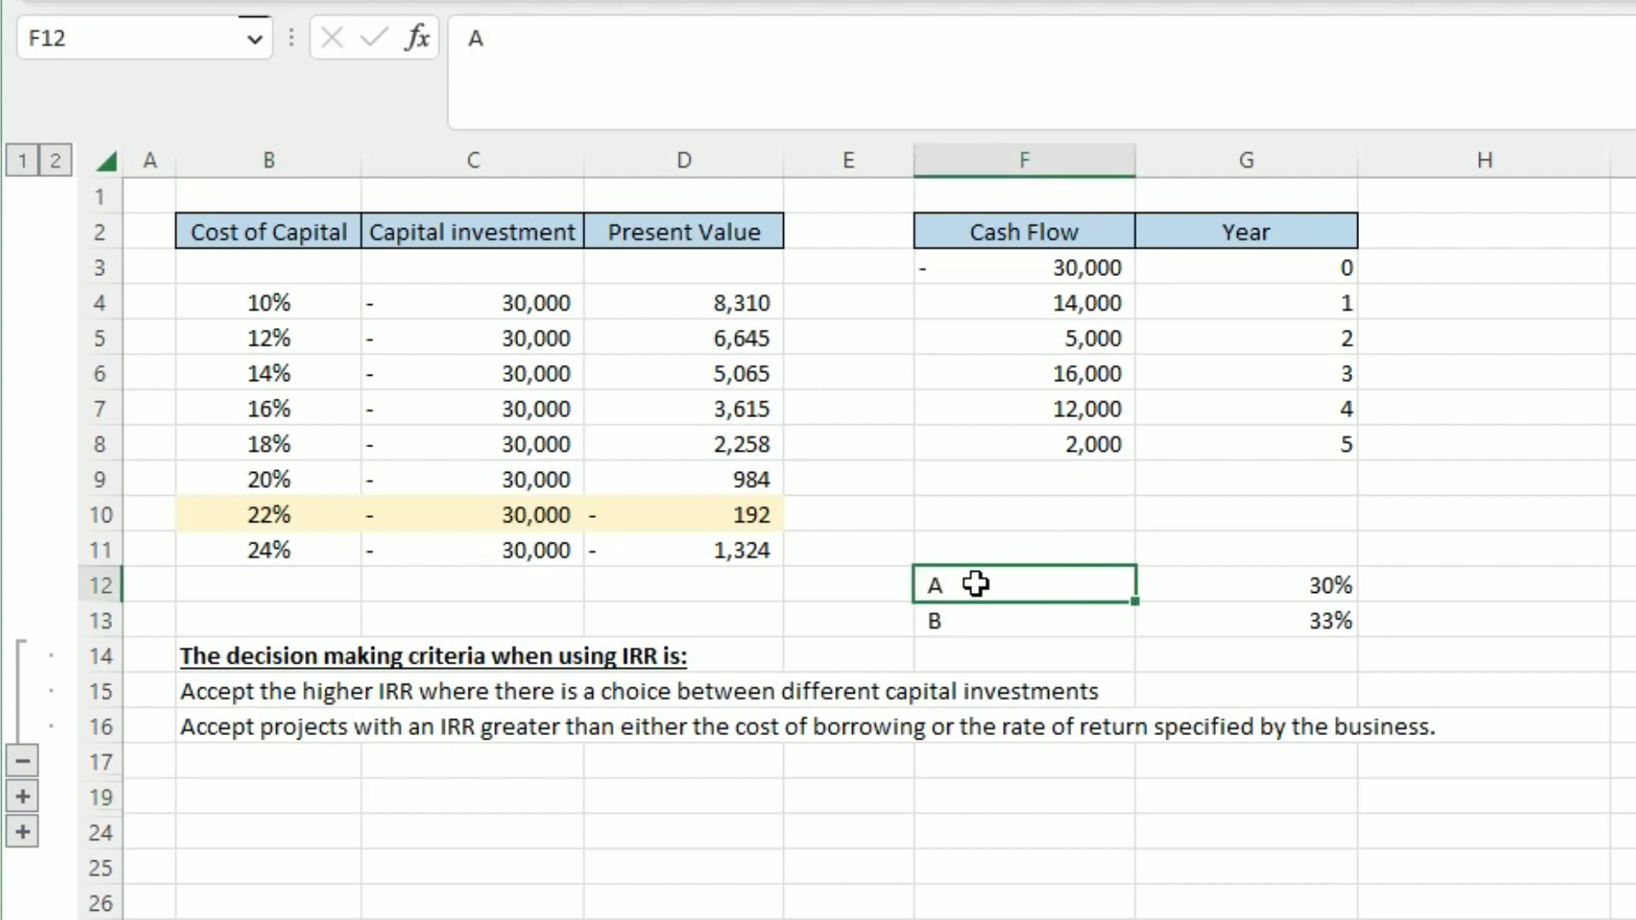
click(1474, 588)
text(12)
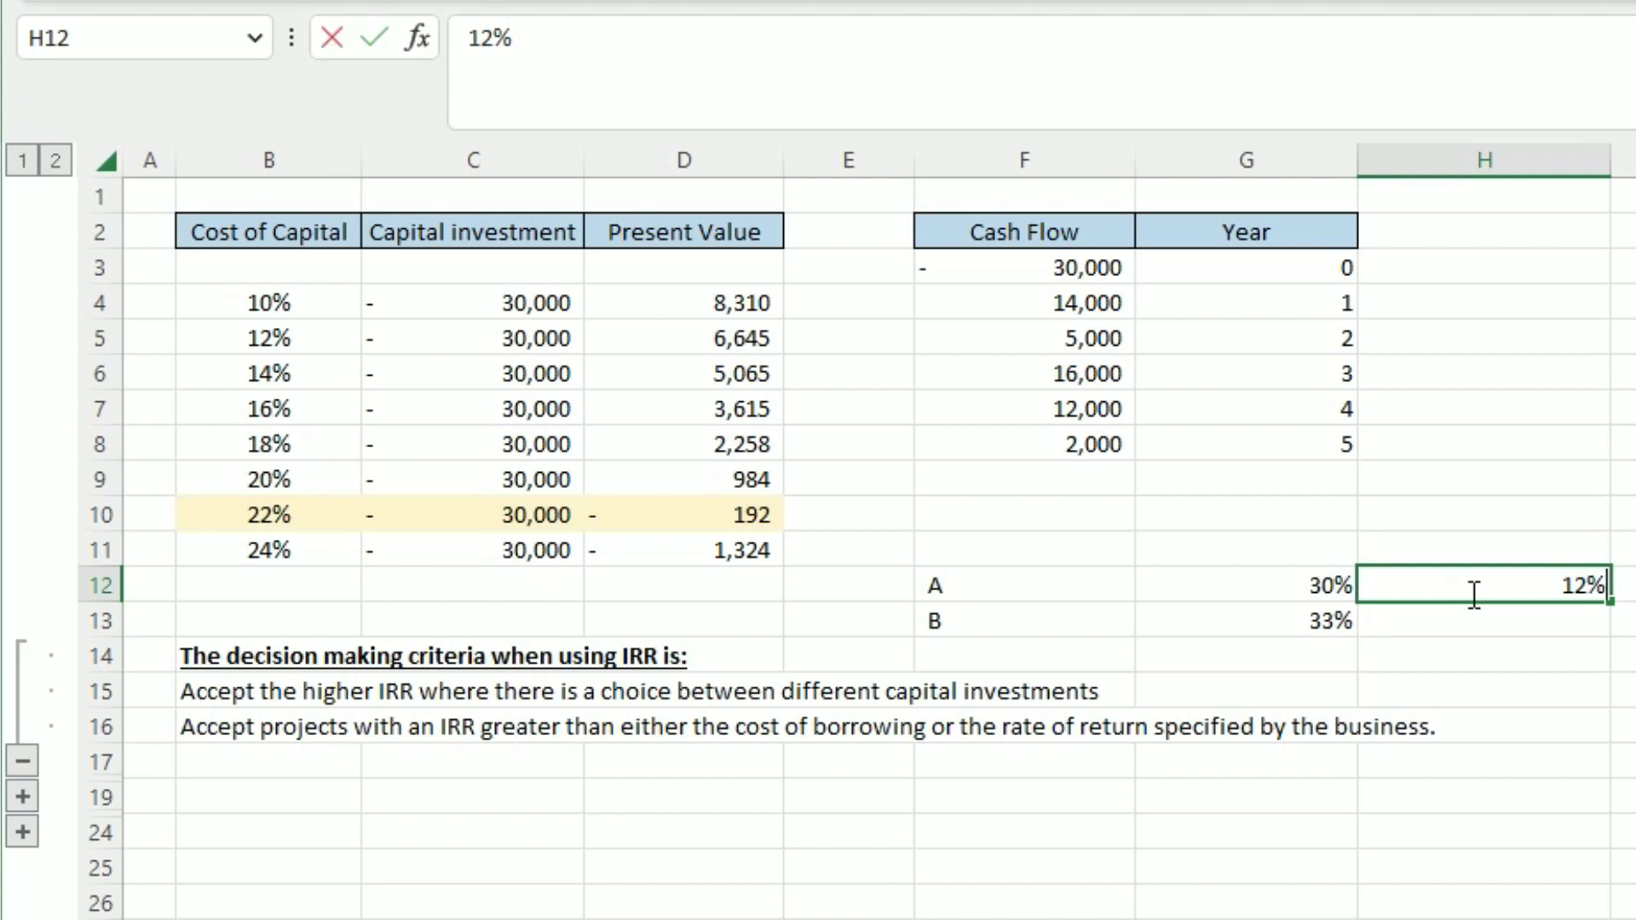
key(Return)
key(Up)
click(1467, 592)
click(1485, 576)
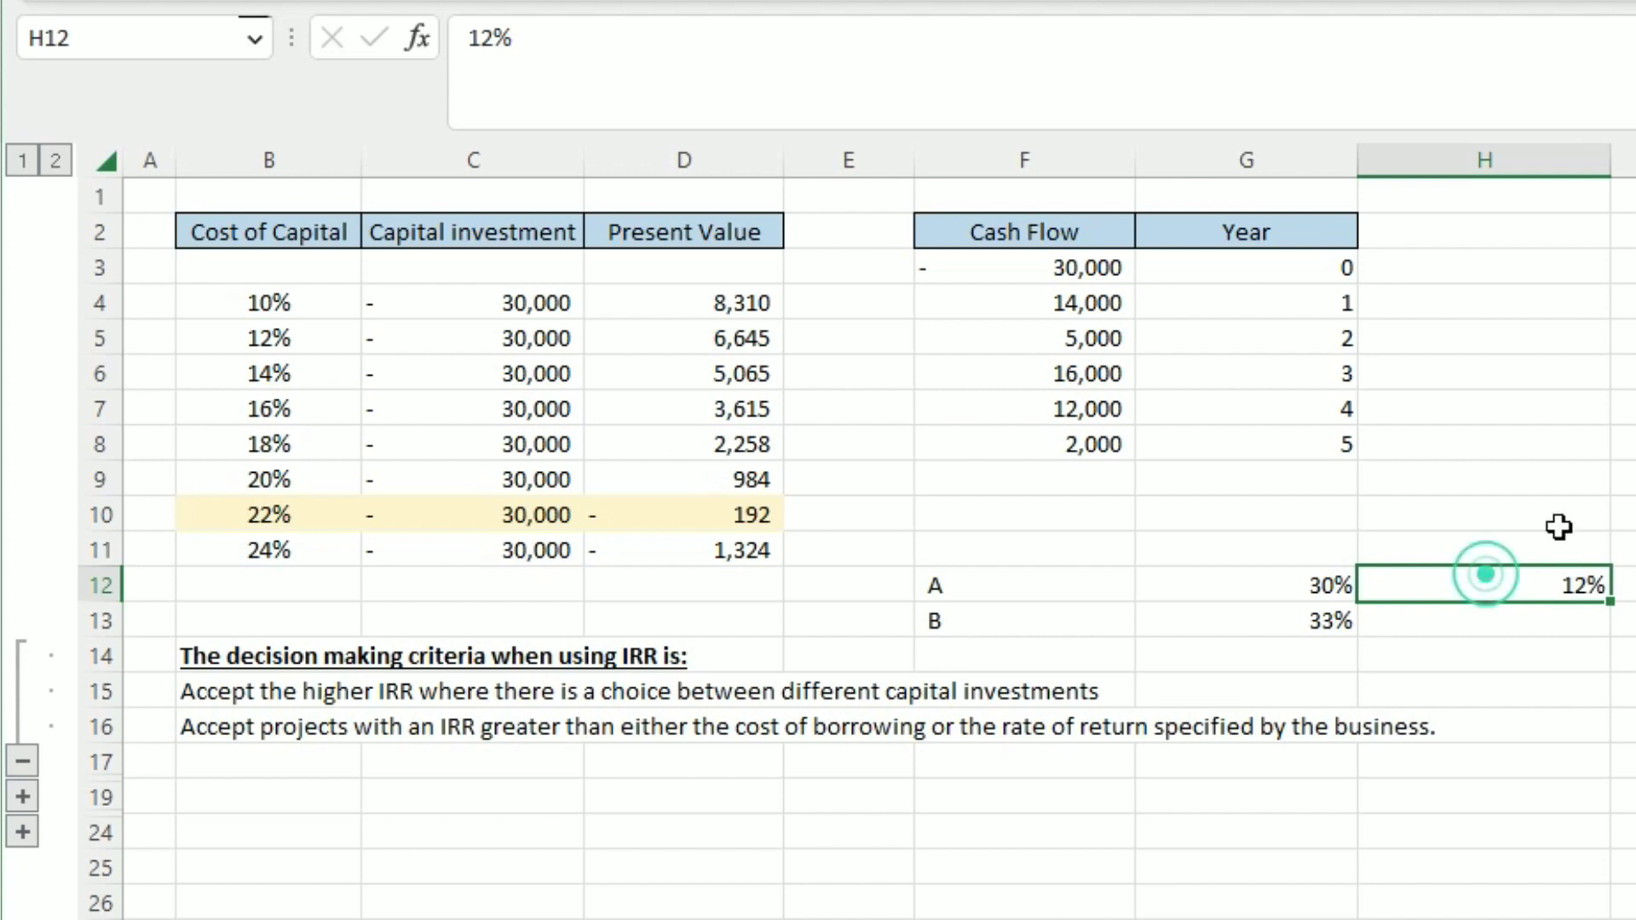
drag(1491, 588, 1528, 588)
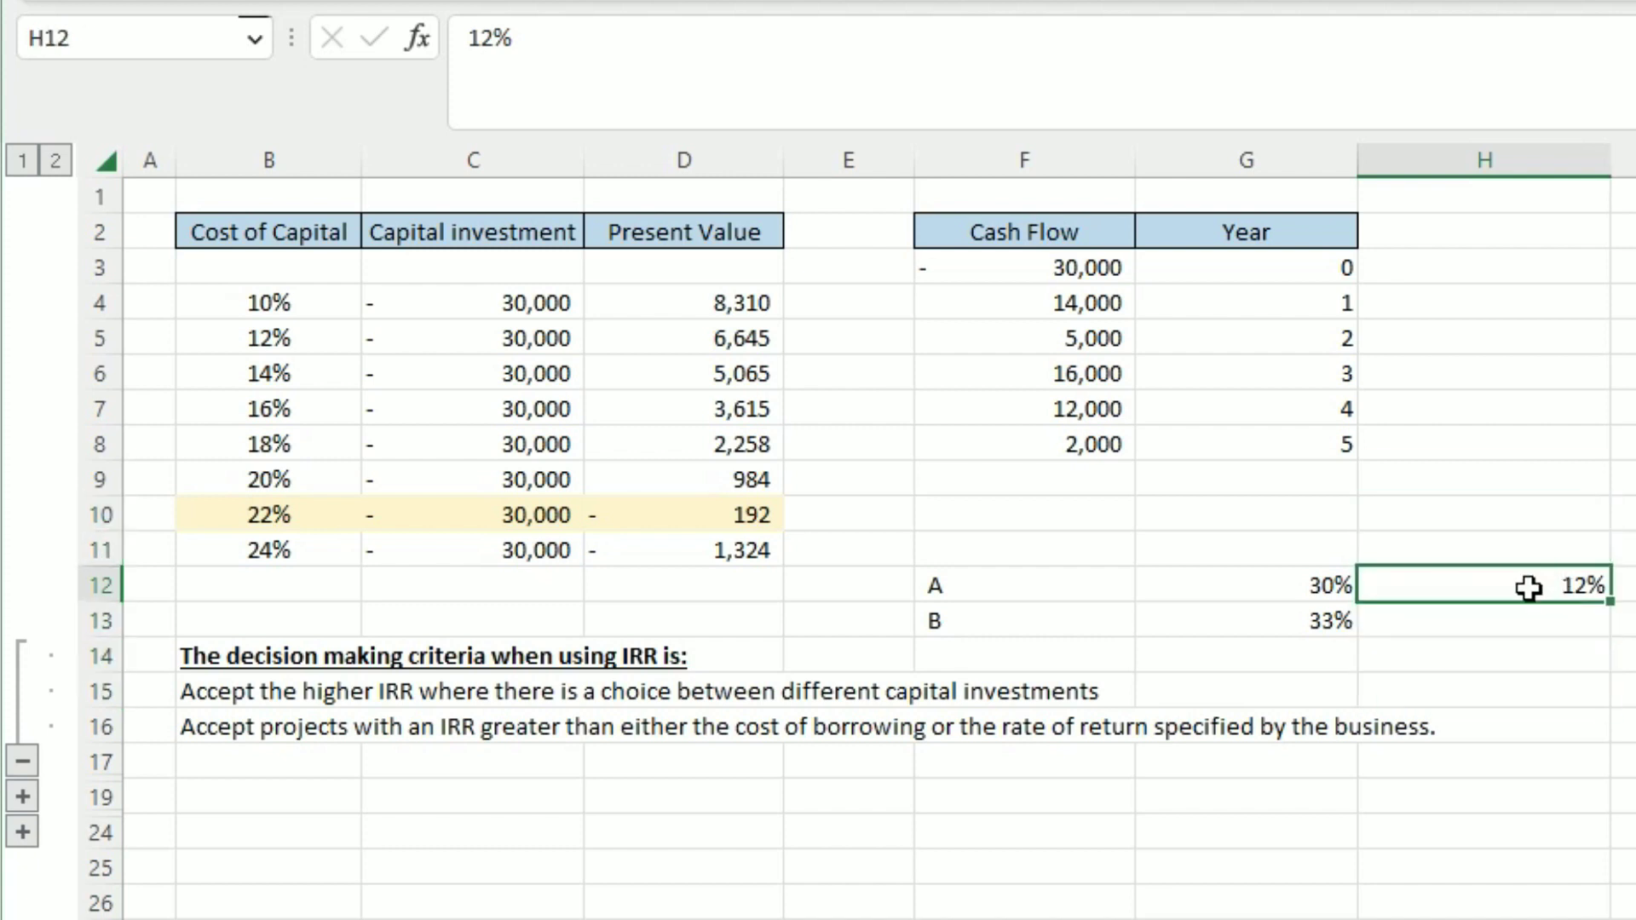
key(Delete)
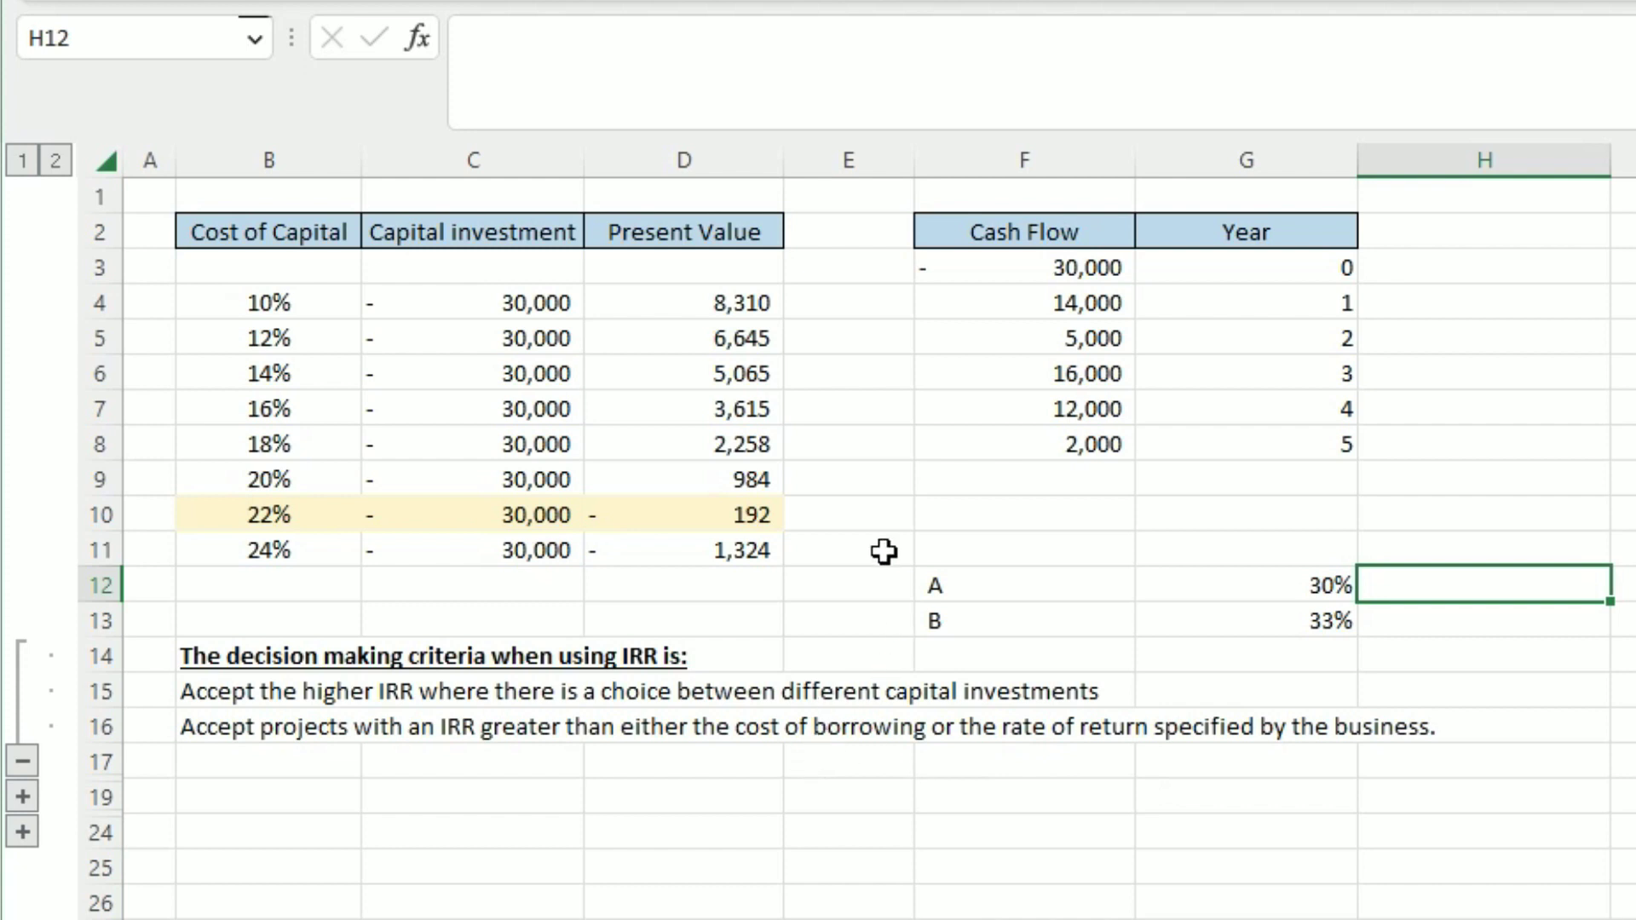
drag(314, 318, 810, 522)
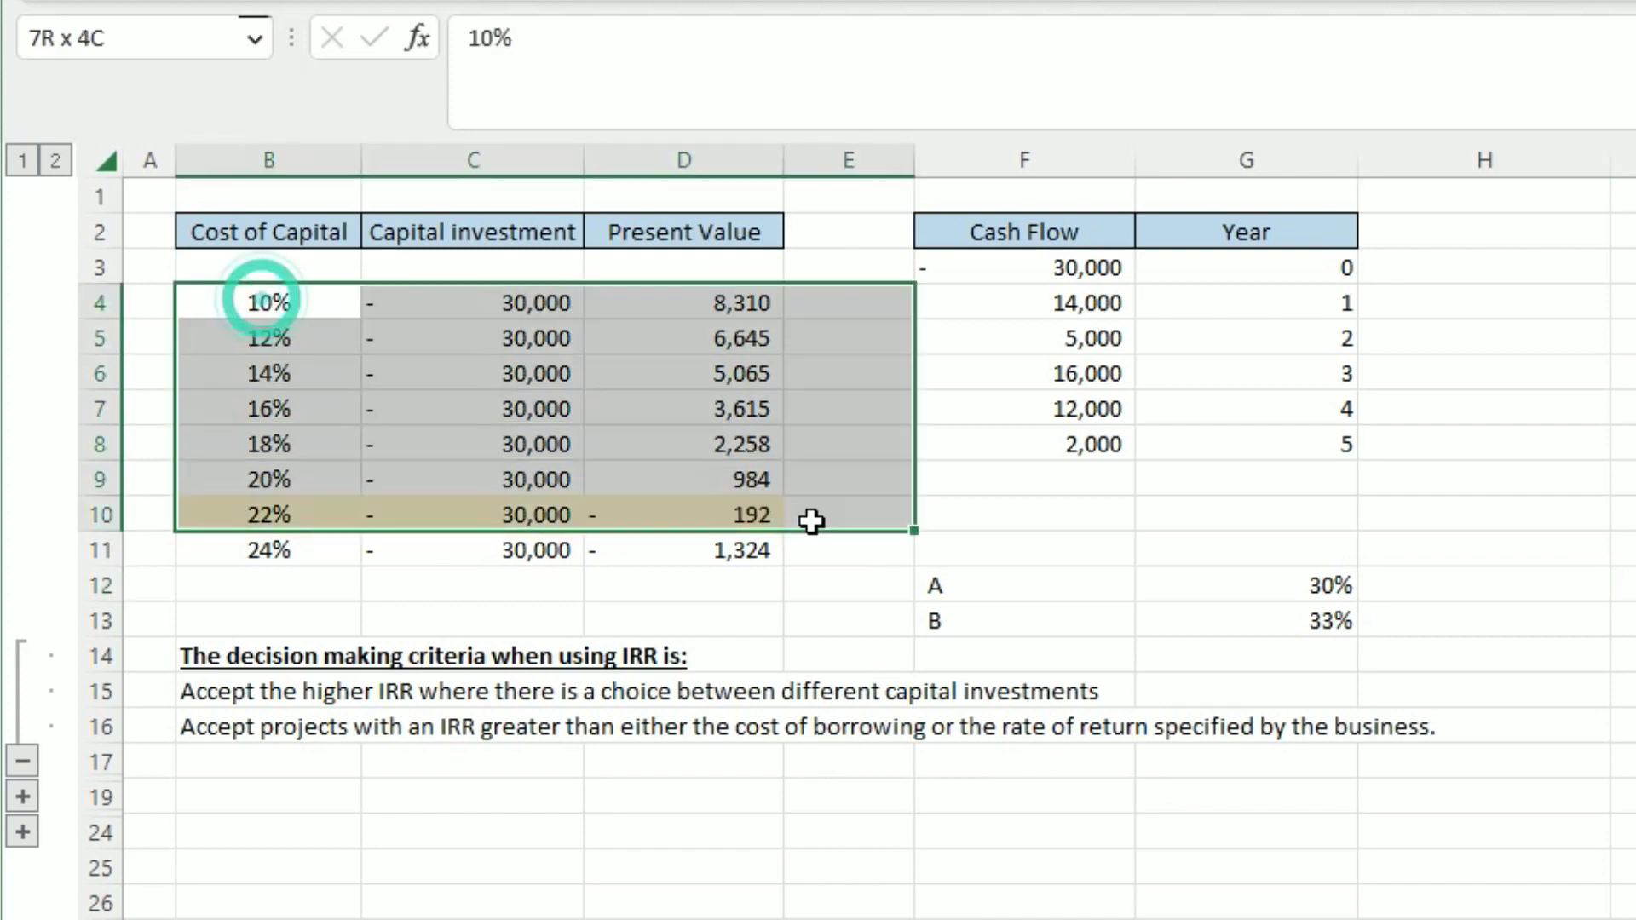
click(746, 470)
click(1065, 537)
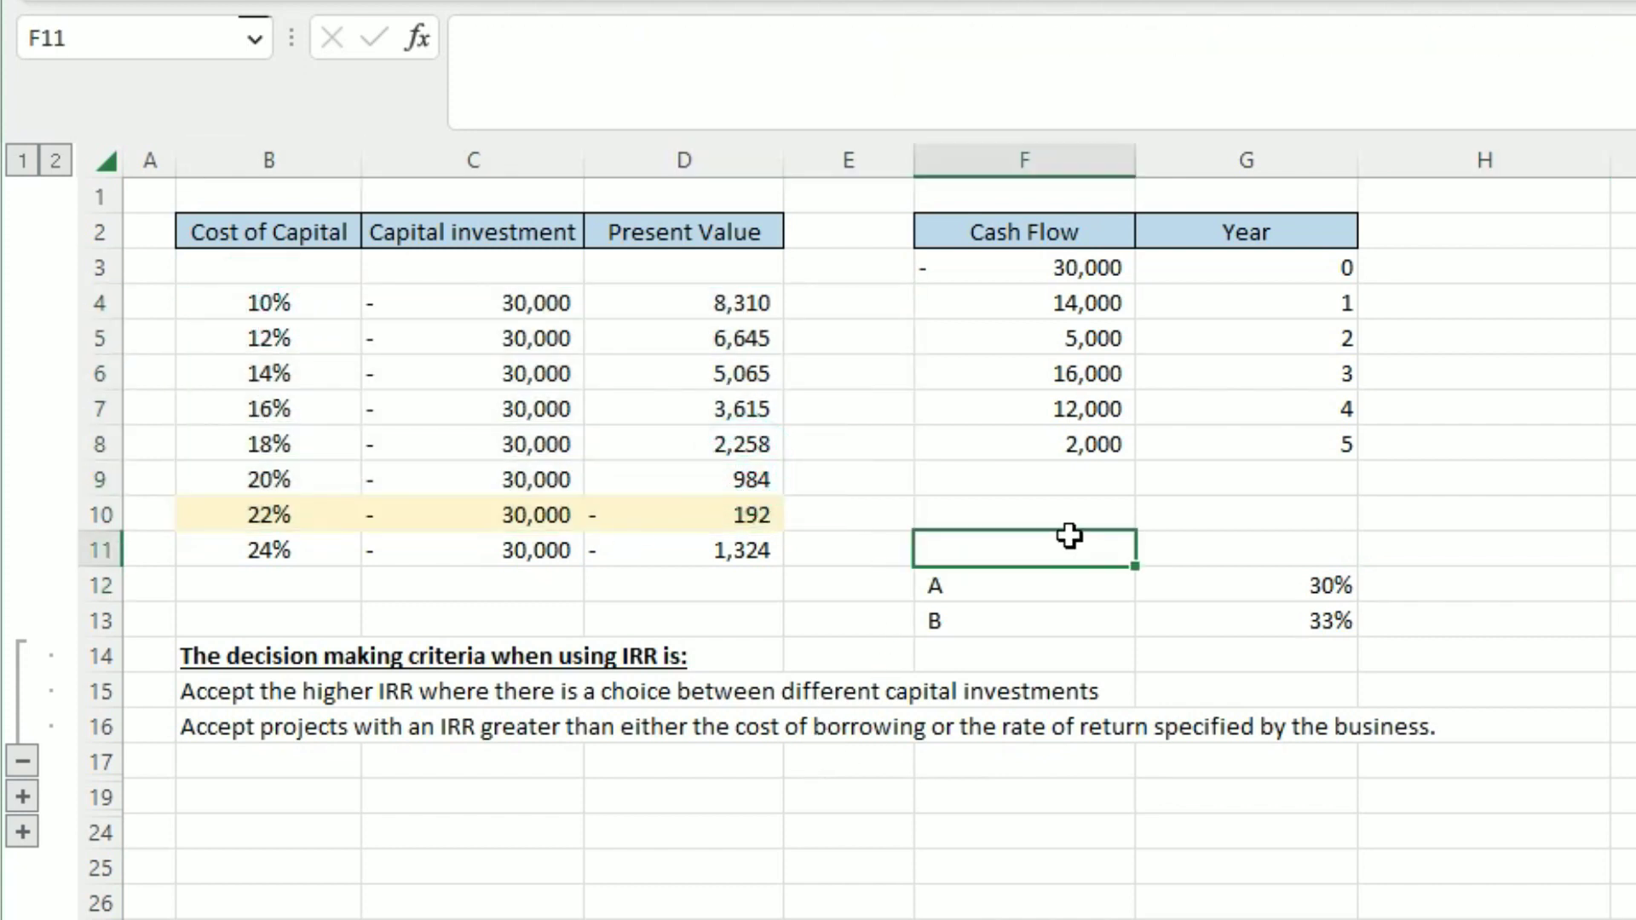
click(536, 594)
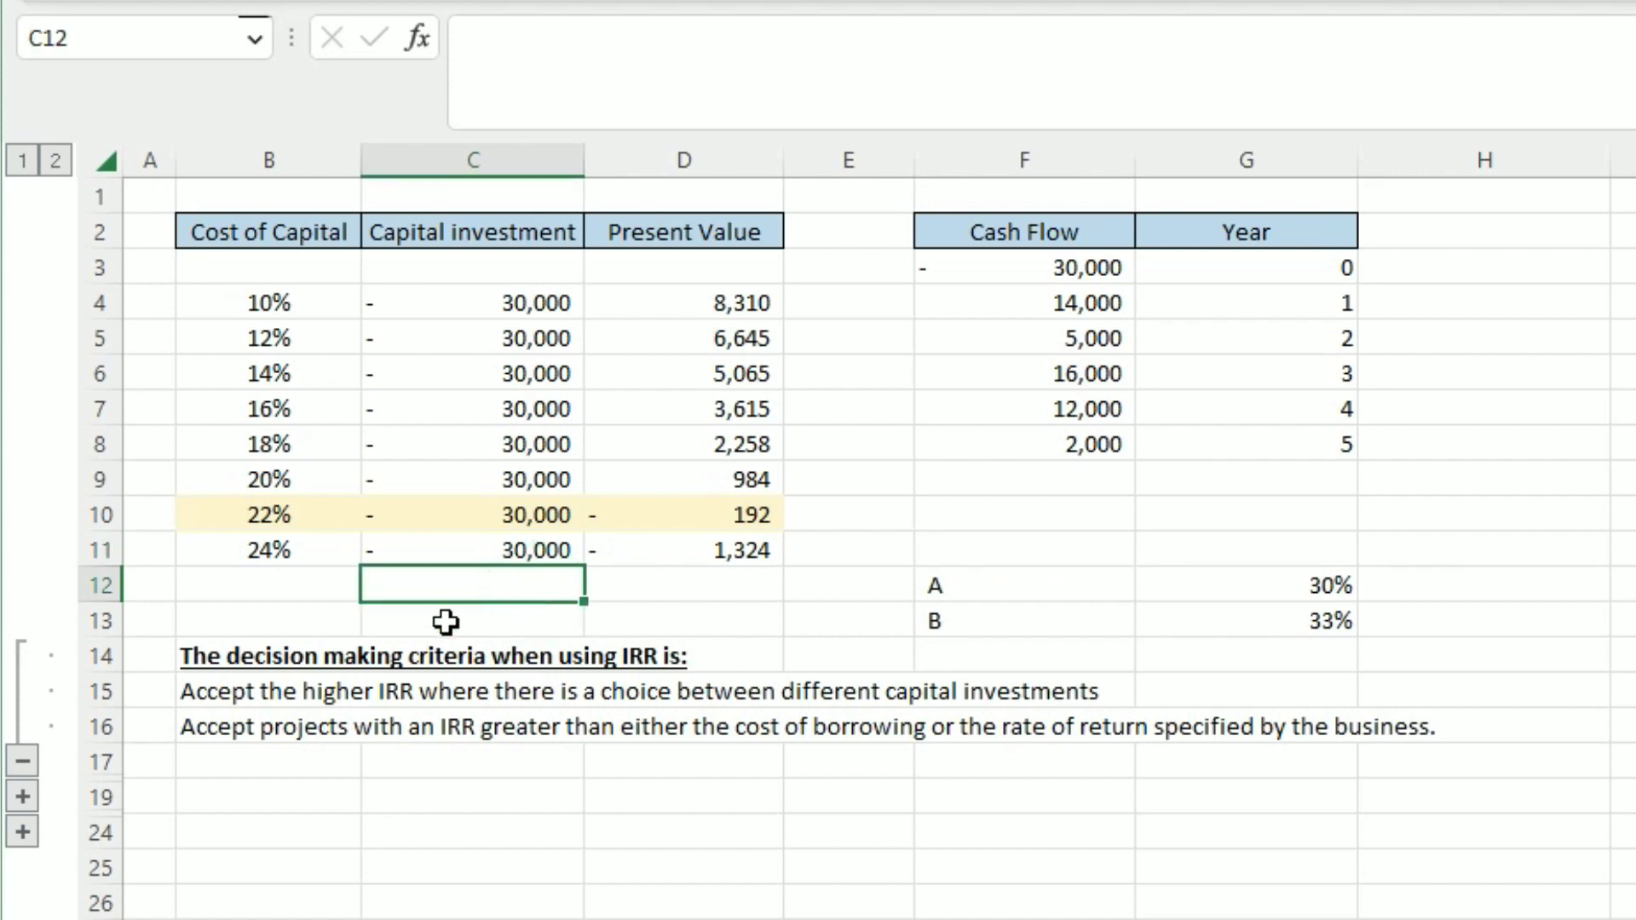
click(293, 830)
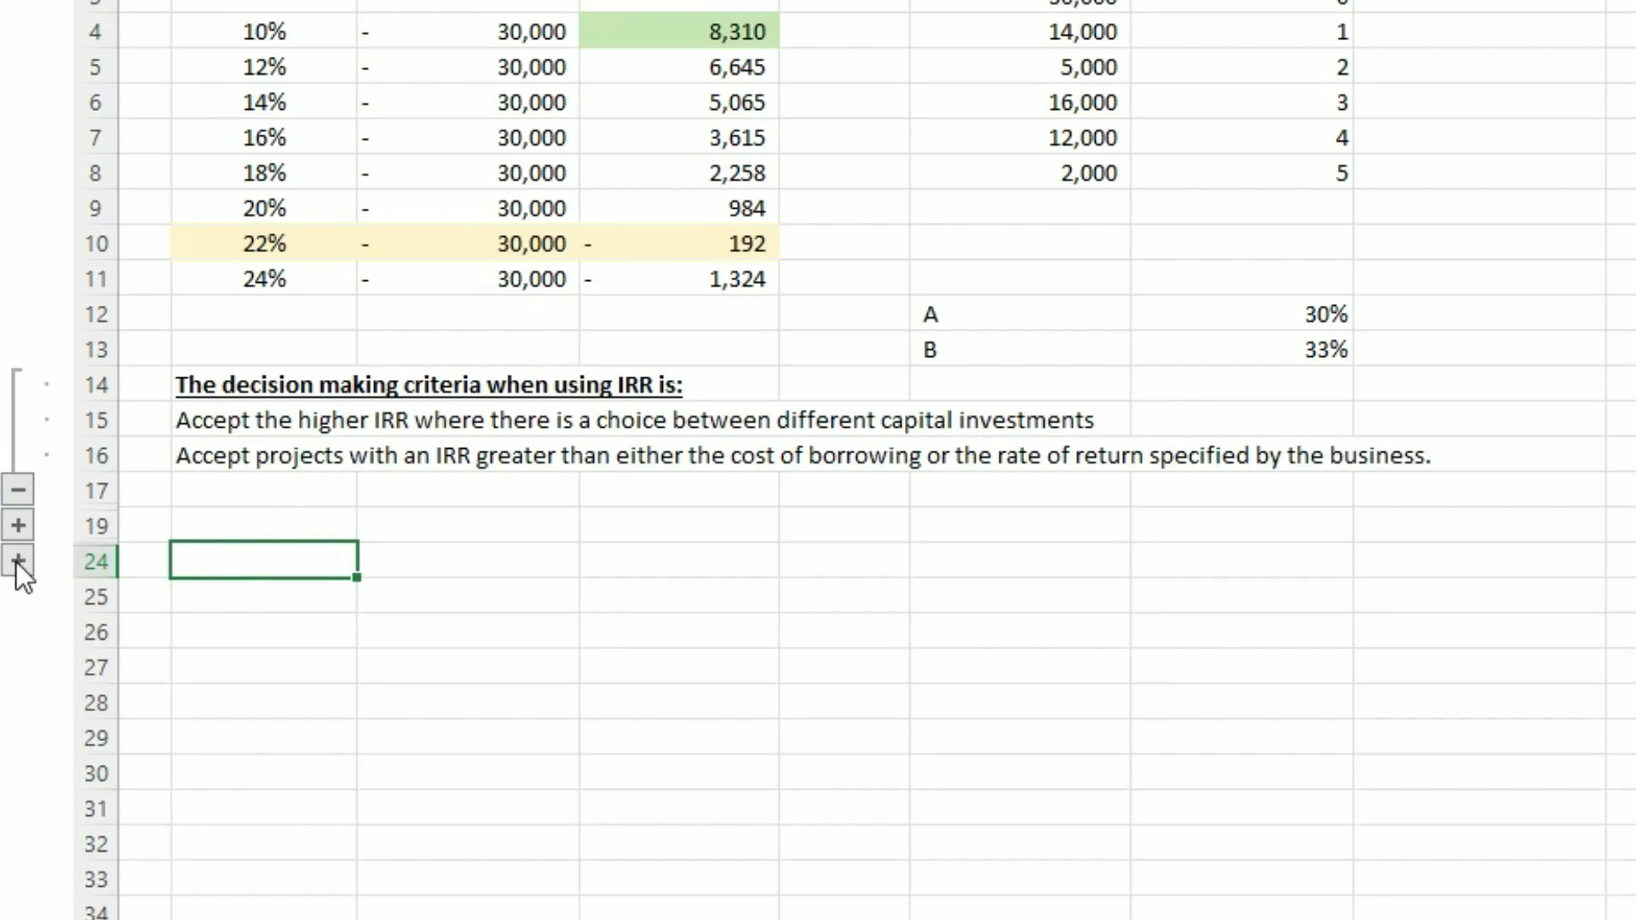
Expand the hidden IRR Calculation rows and relate the NPV terms to the 10% and 22% NPVs.
click(19, 562)
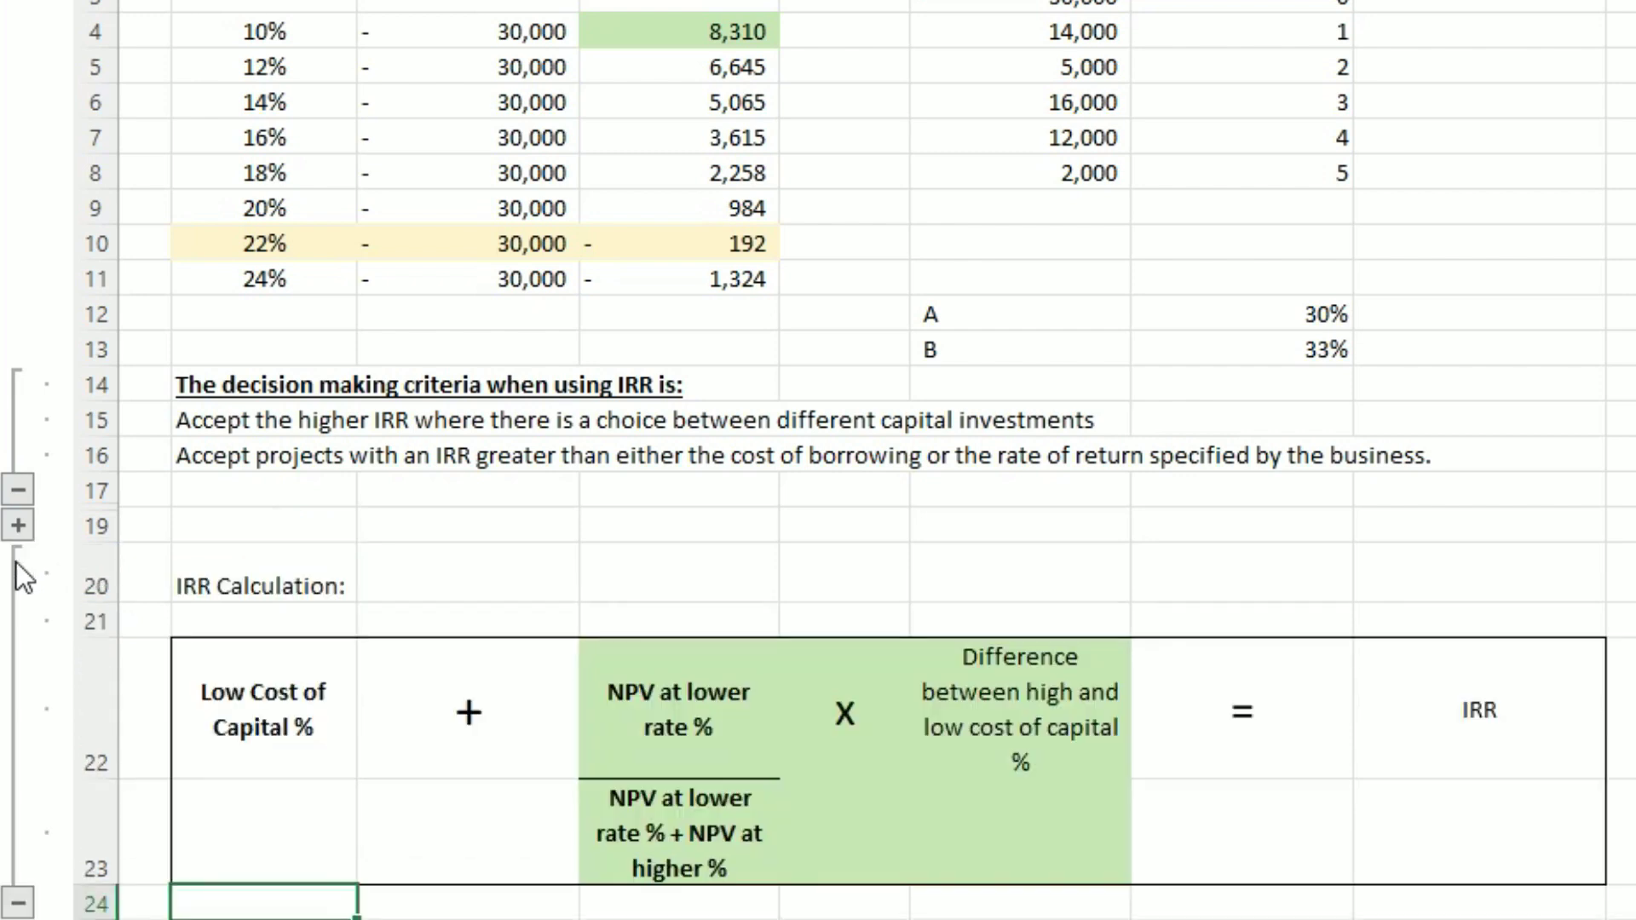
click(704, 677)
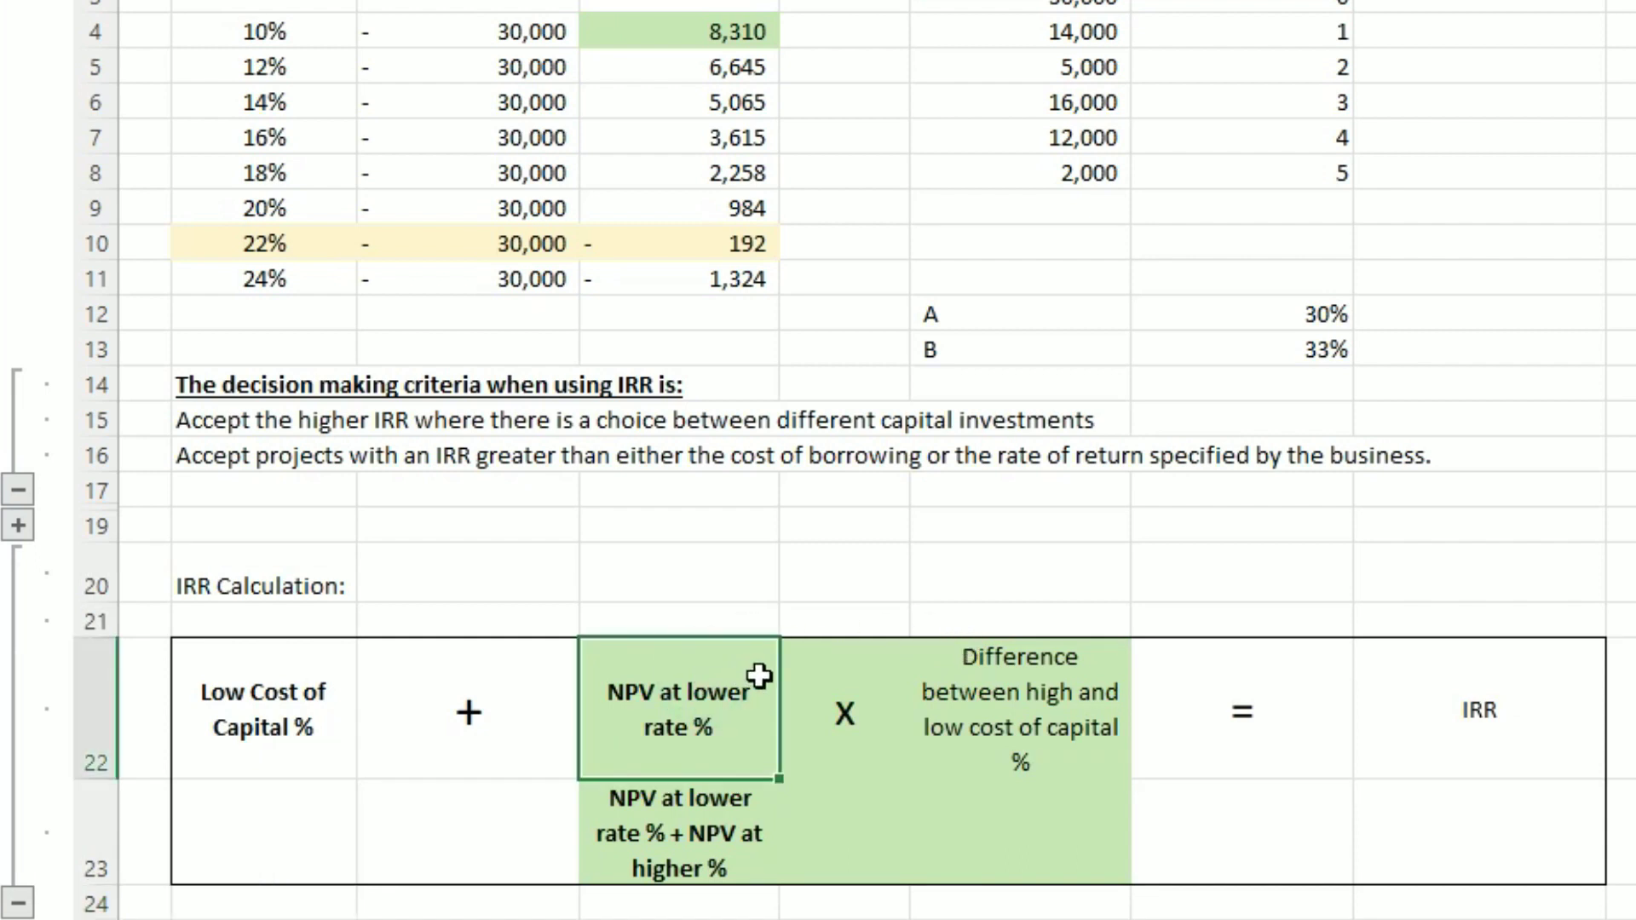
click(748, 32)
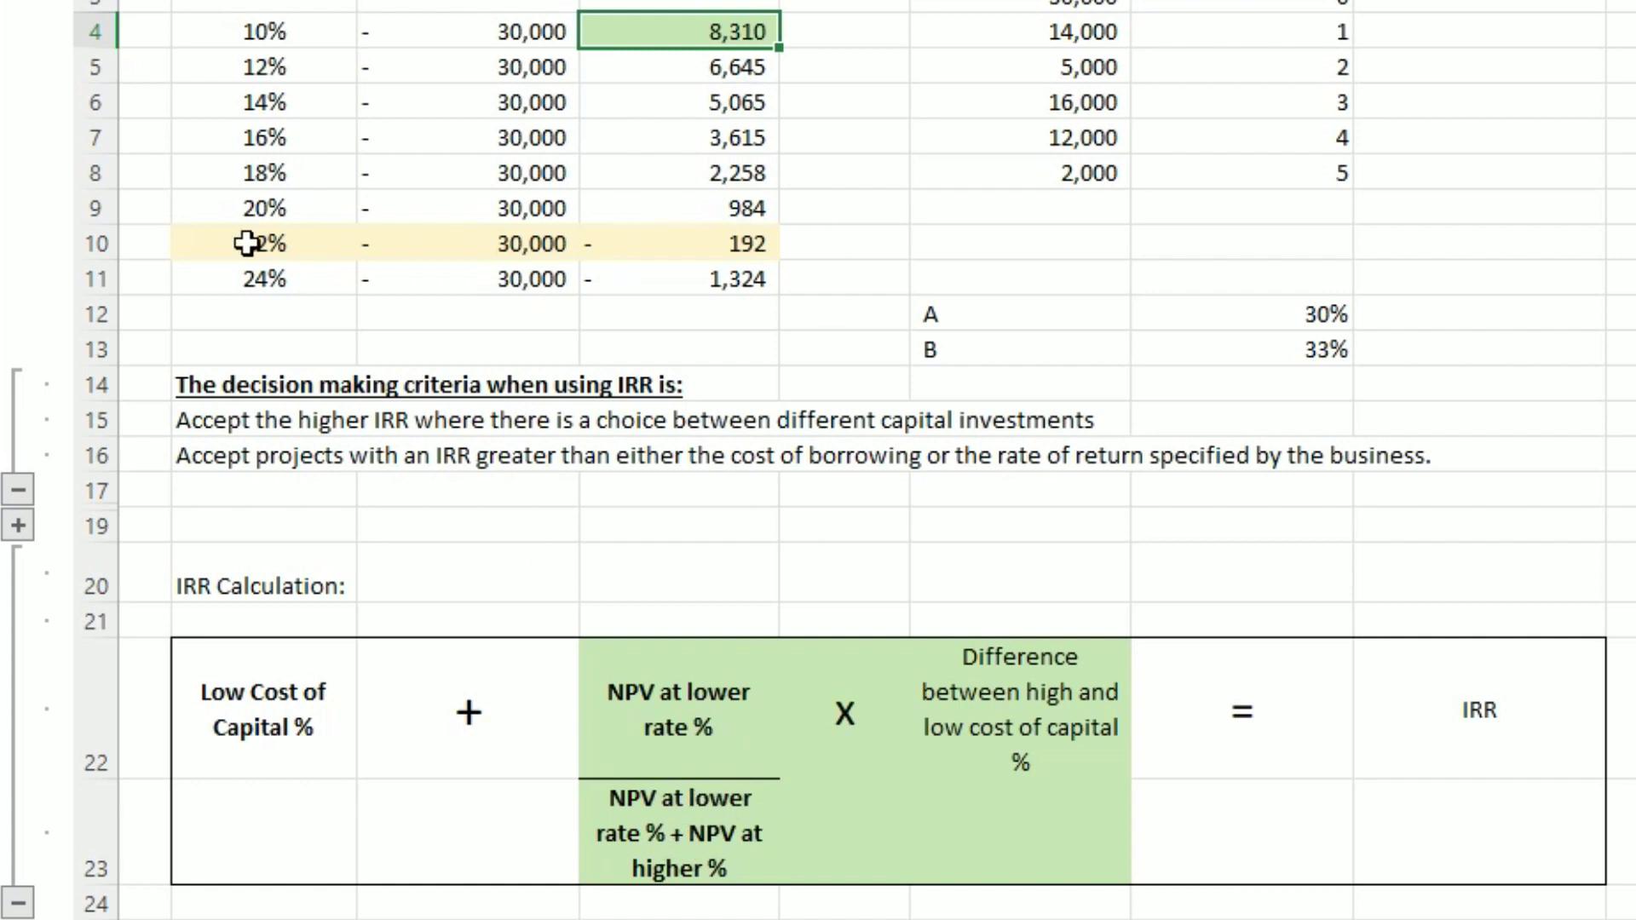
drag(247, 243, 720, 241)
click(724, 238)
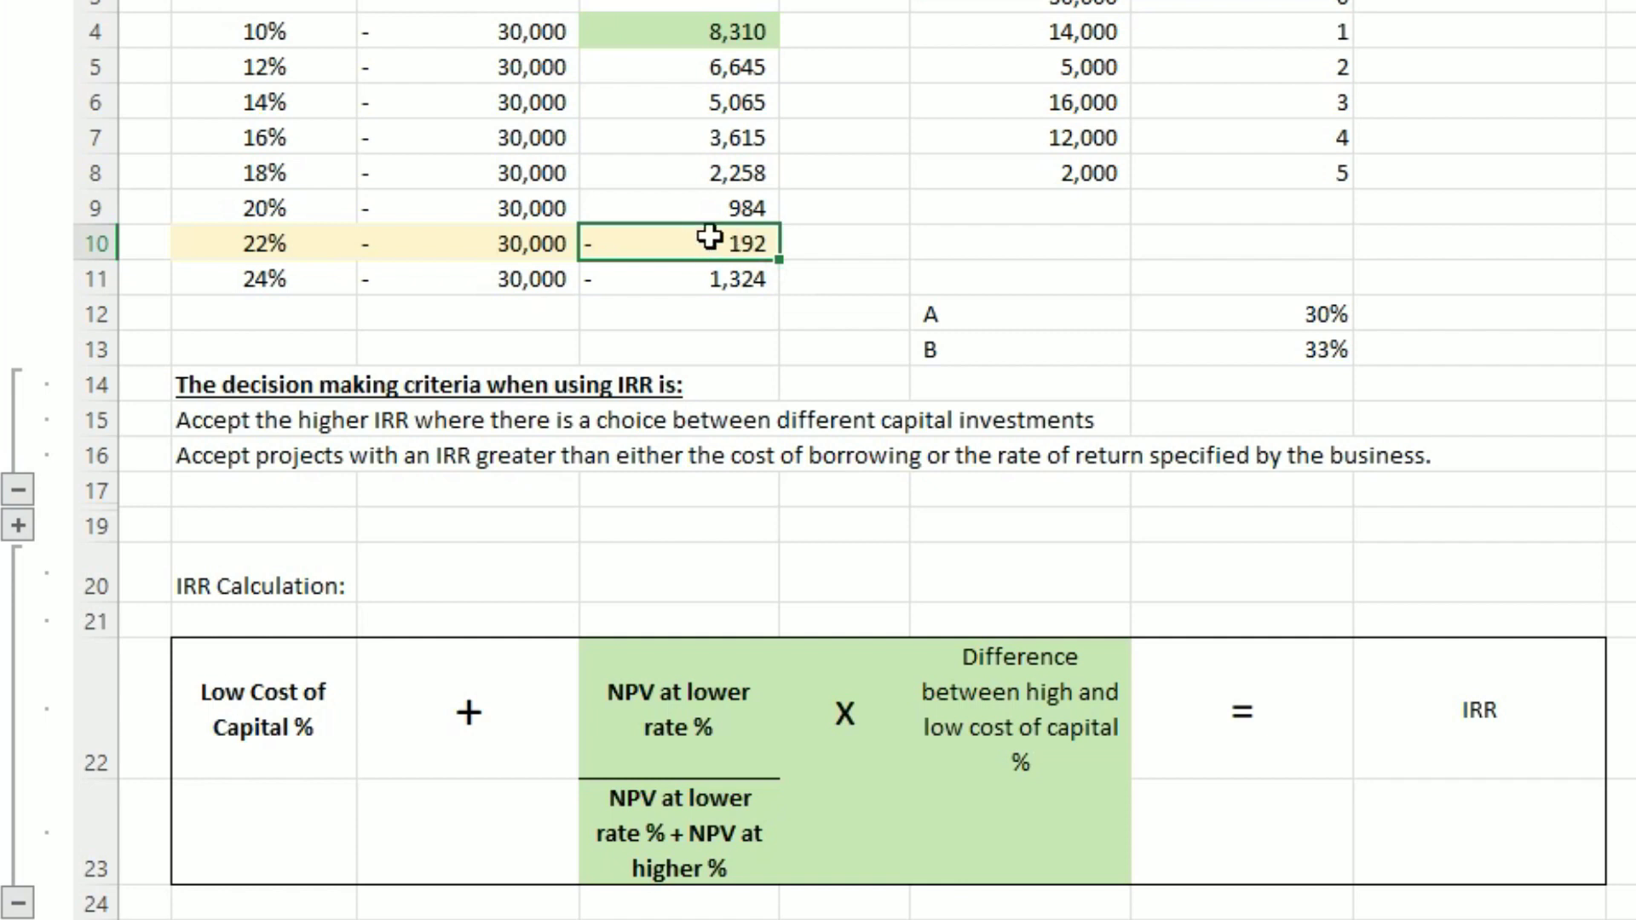
Relate the rate difference term to the 22% and 10% rates and the Low Cost of Capital term.
click(1042, 699)
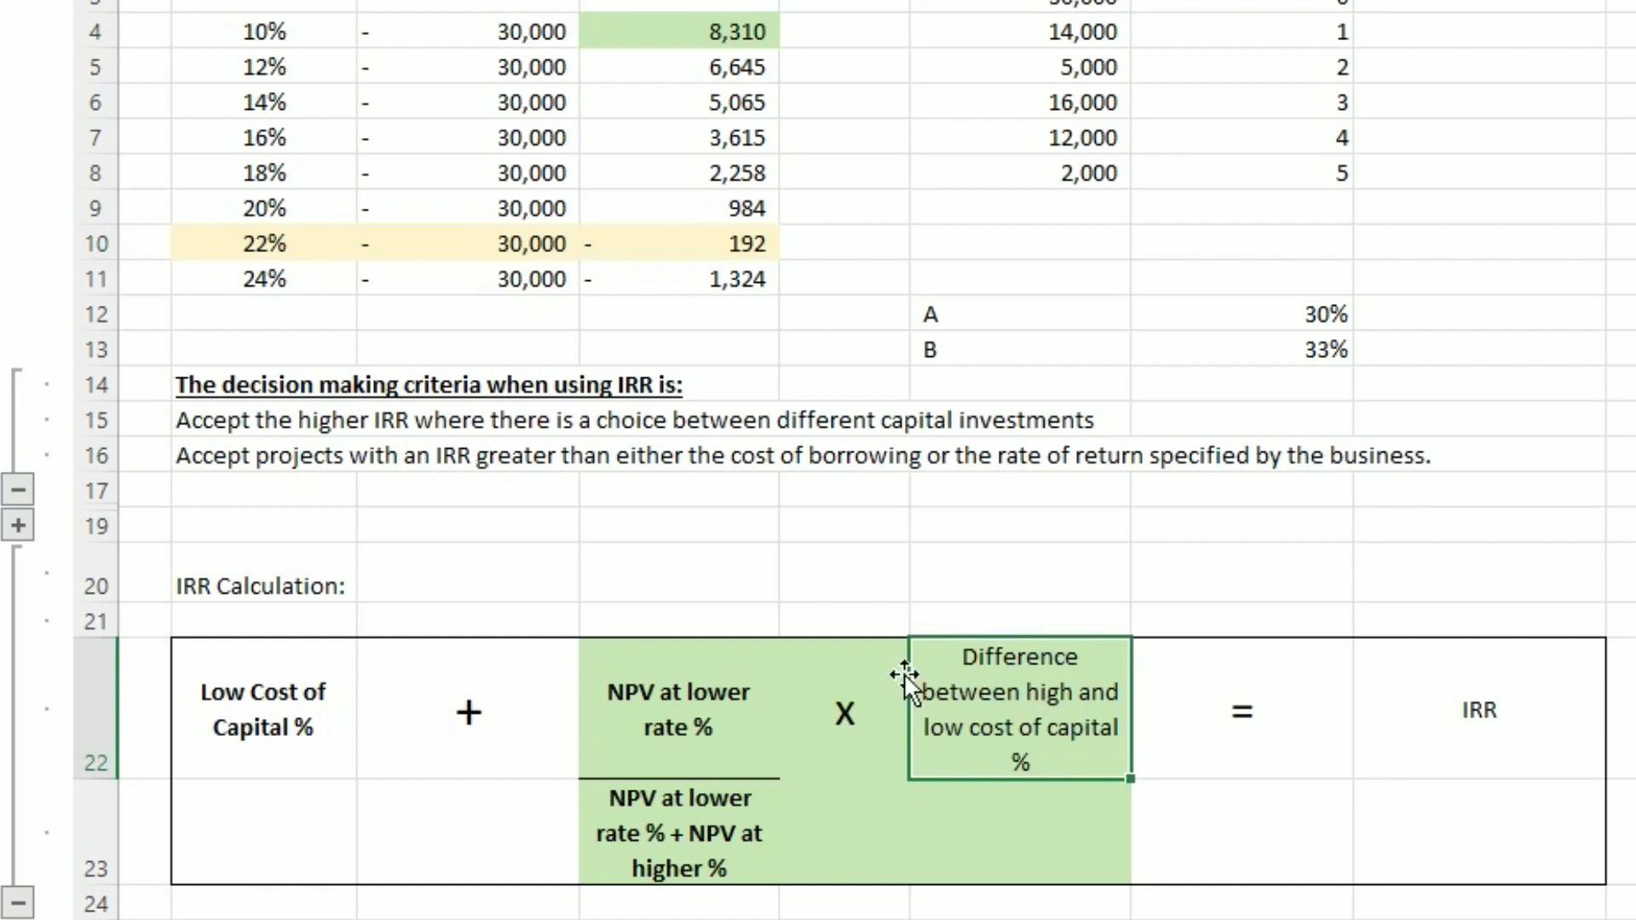
click(313, 240)
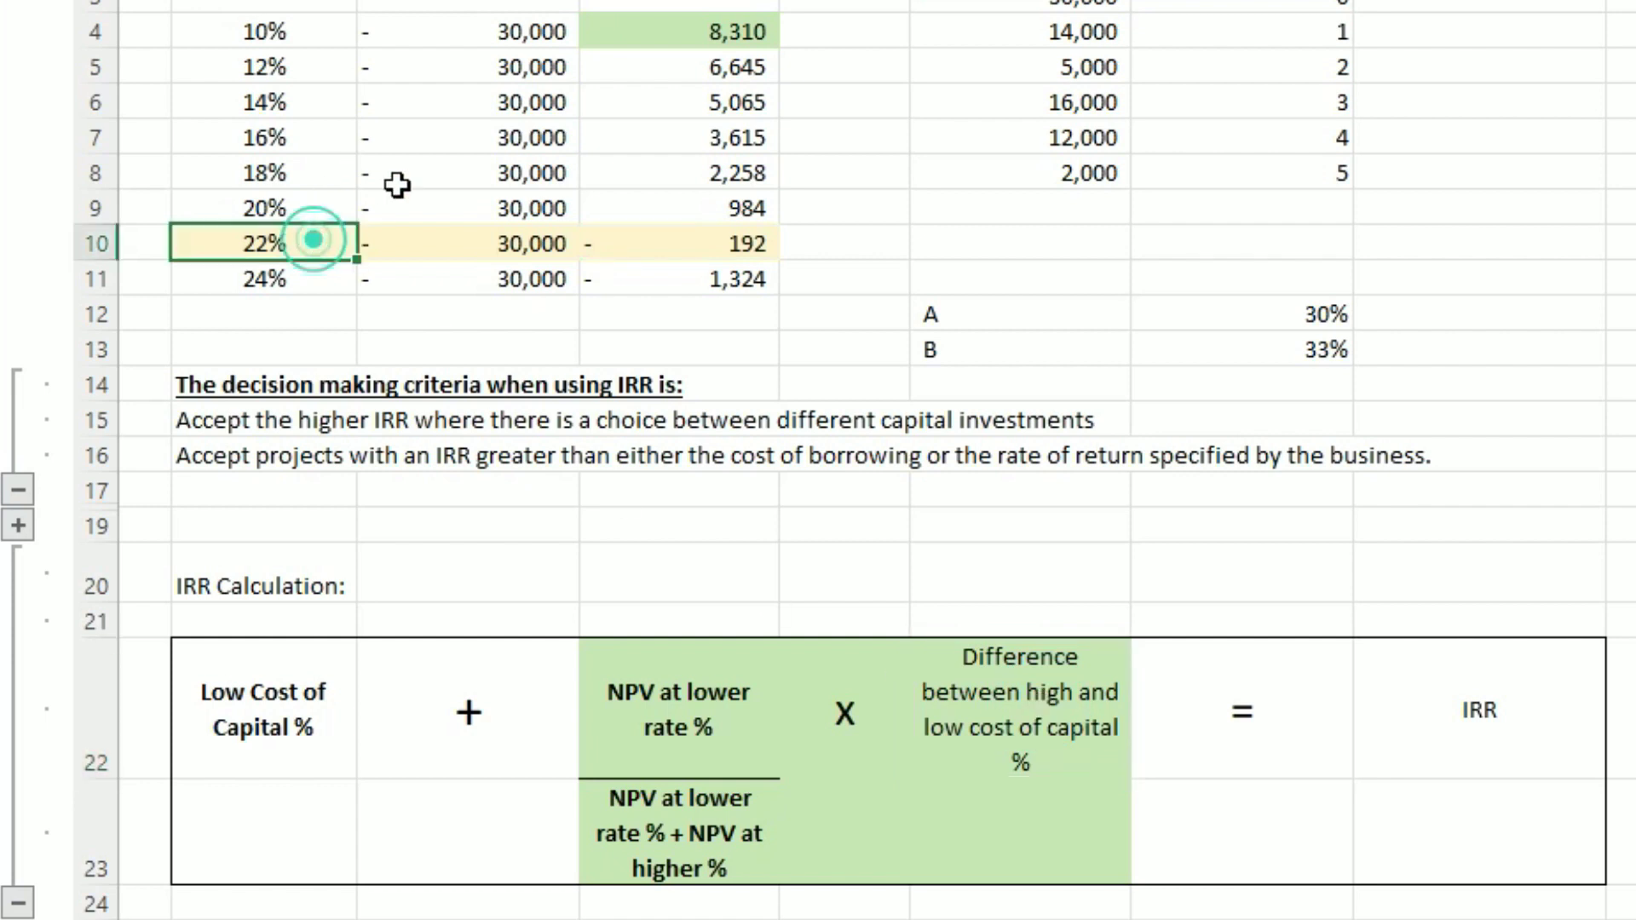
click(314, 30)
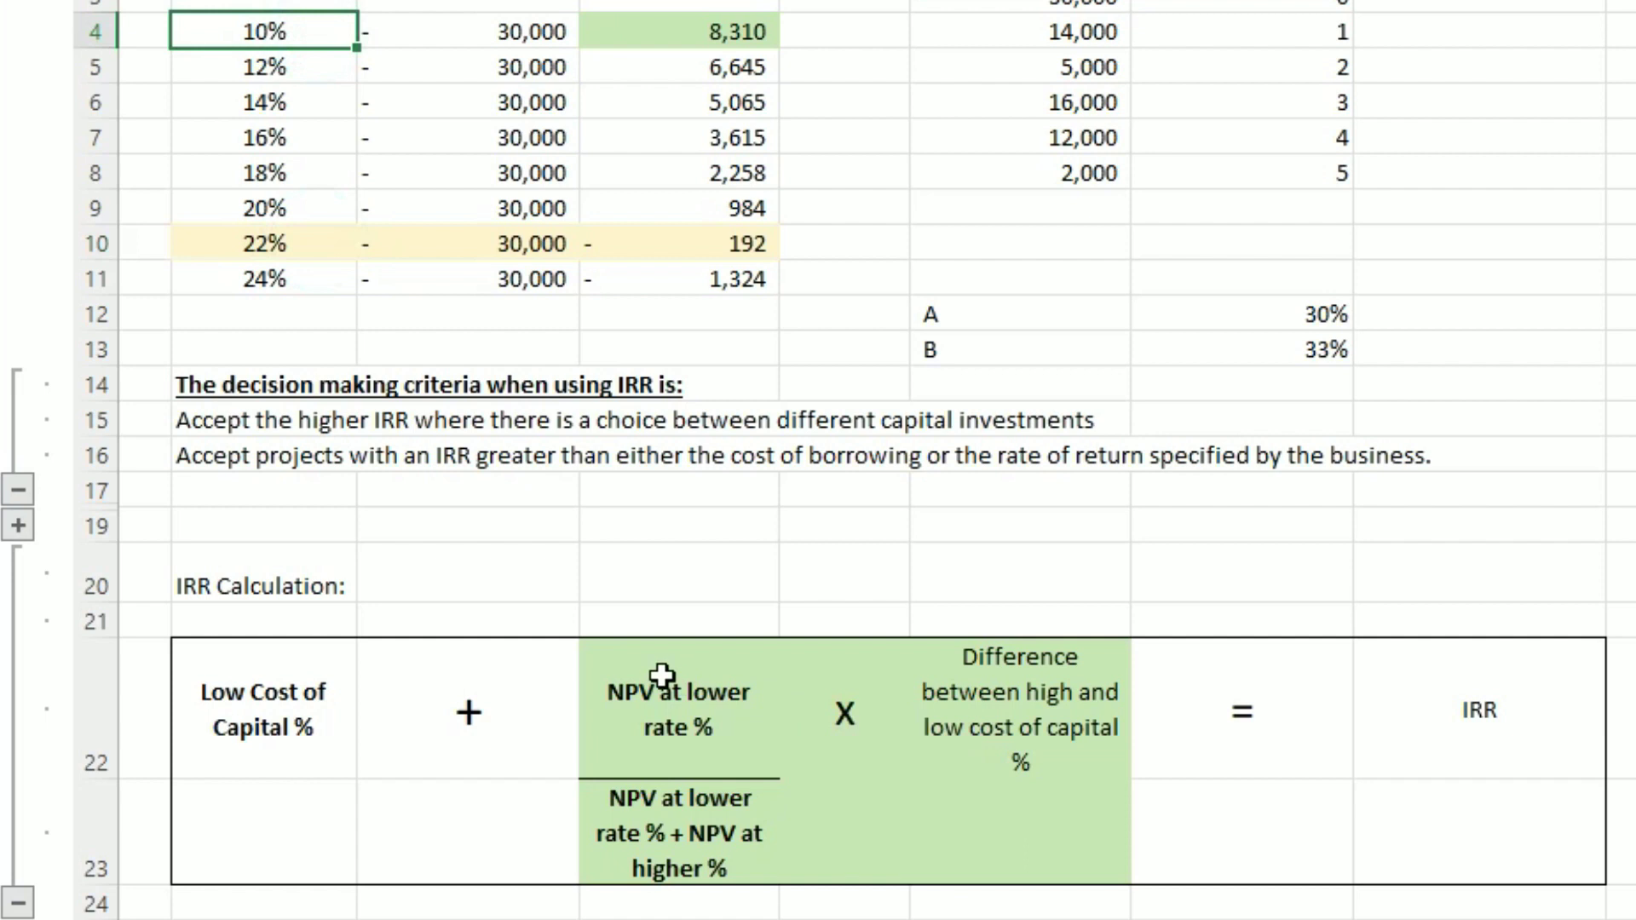
drag(662, 682, 1051, 852)
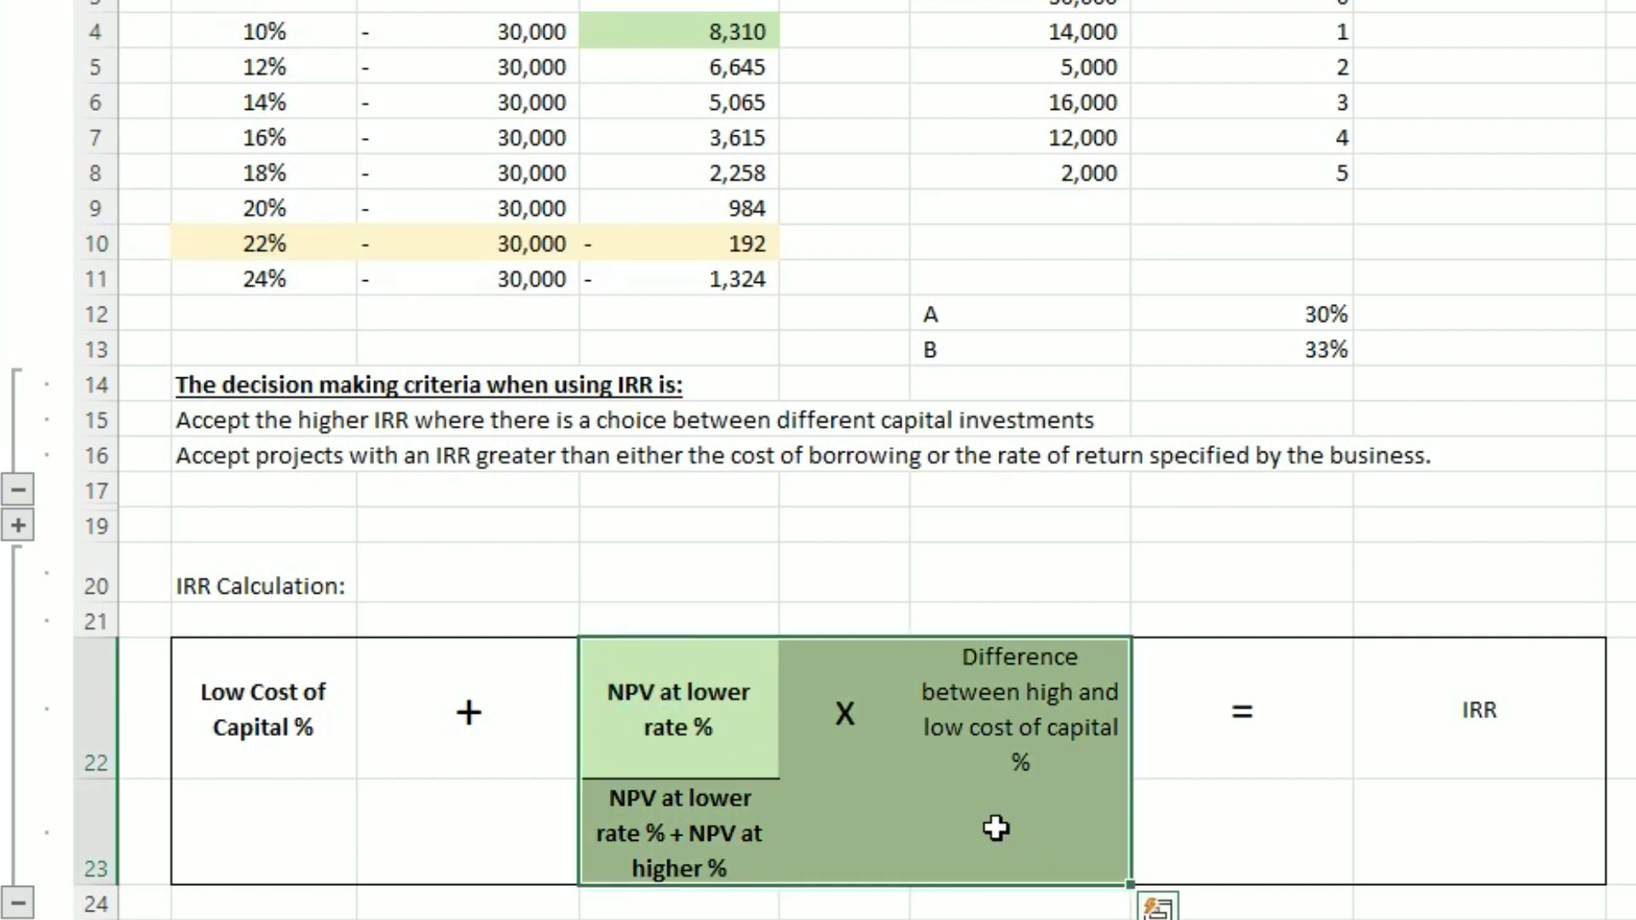
click(256, 731)
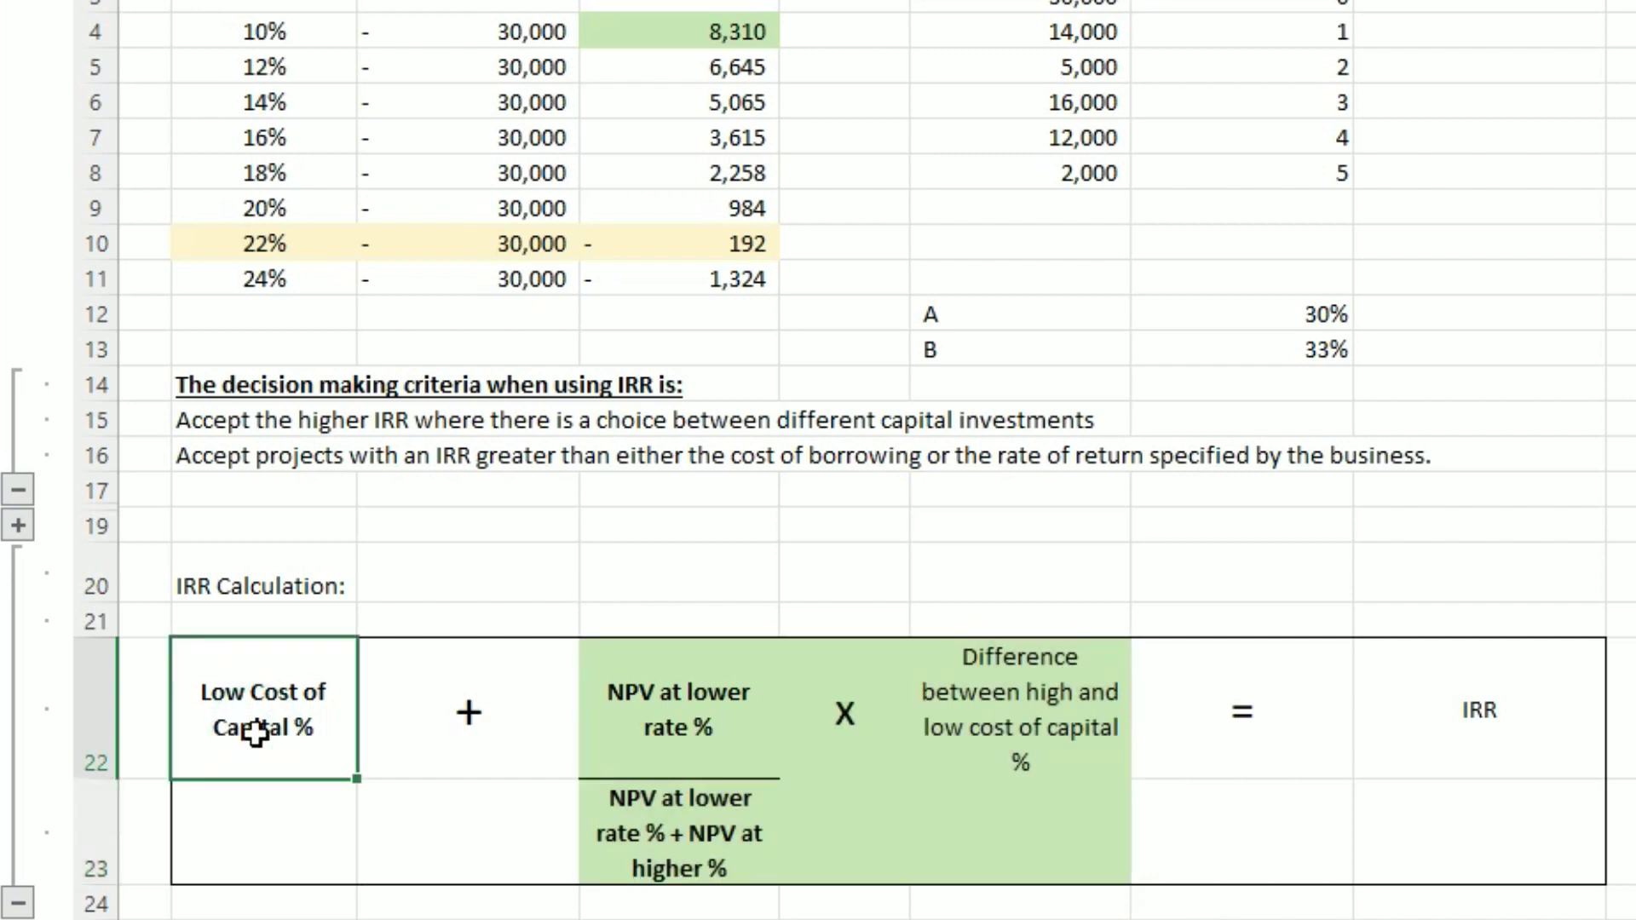
Expand row 18 and confirm D18's fraction formula =D4/(D4-D10) giving 0.977417078.
click(19, 527)
click(744, 540)
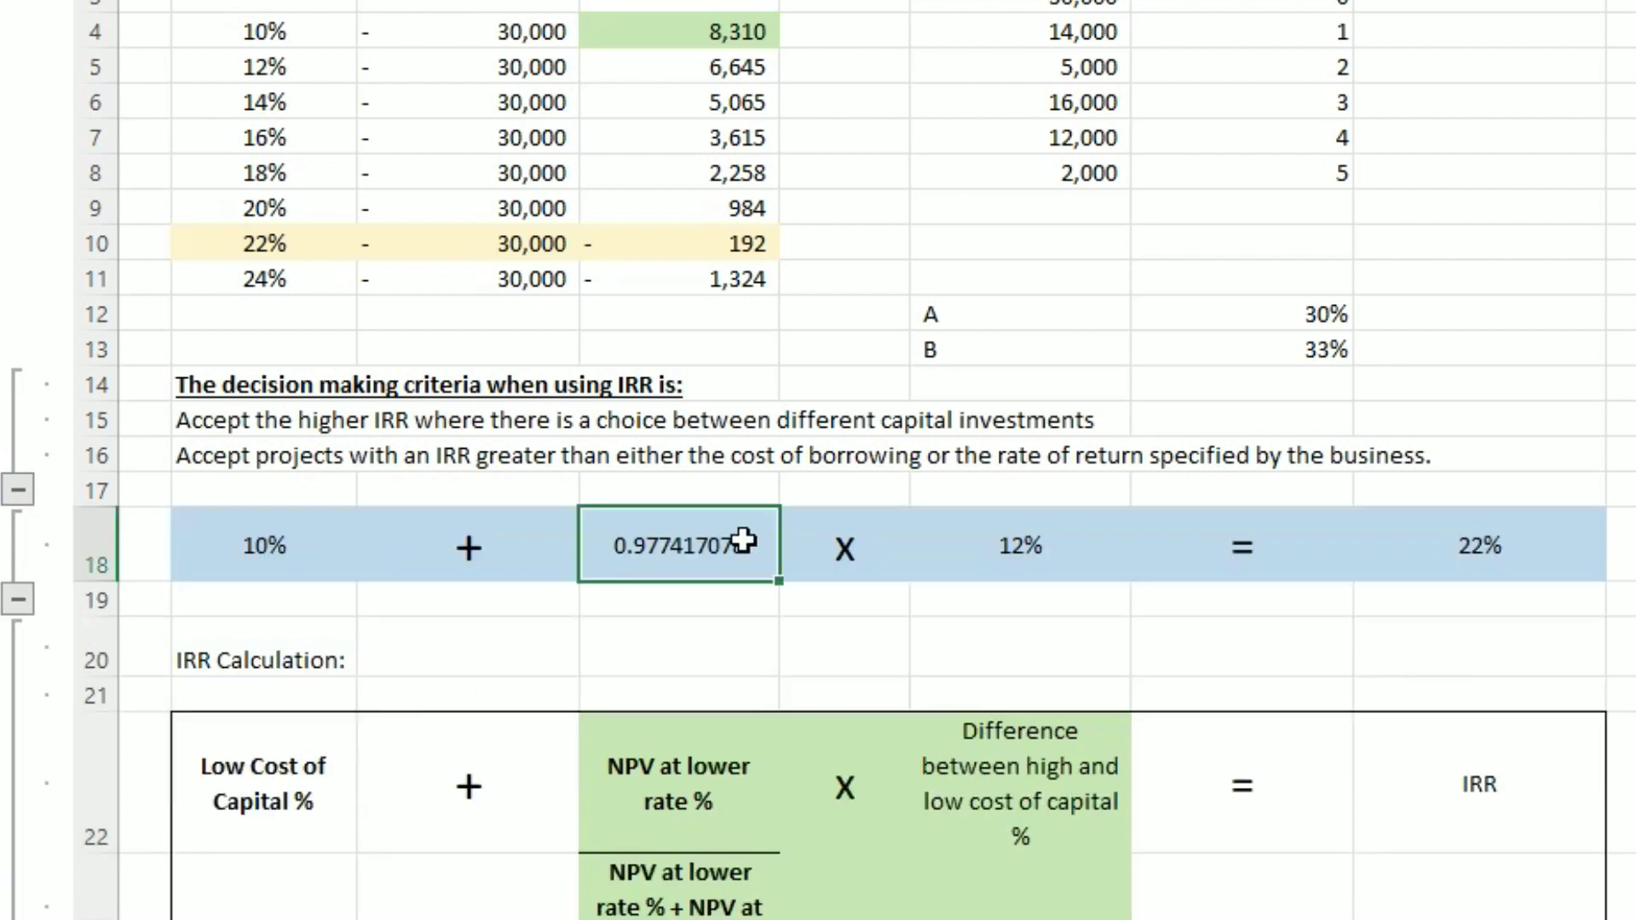
double_click(744, 540)
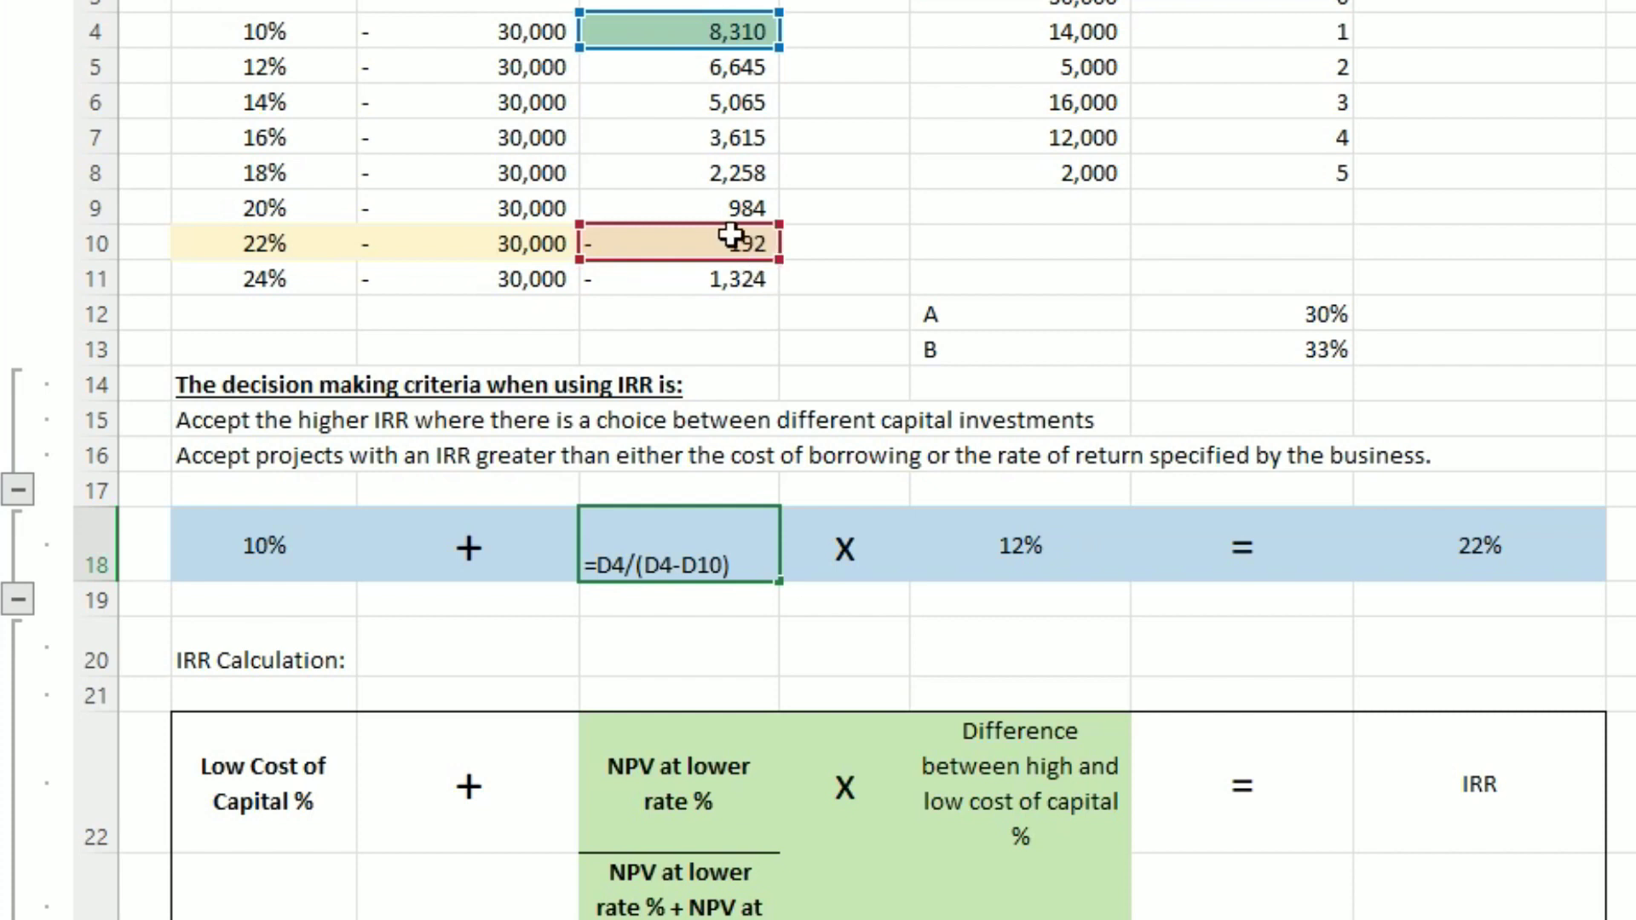
key(Return)
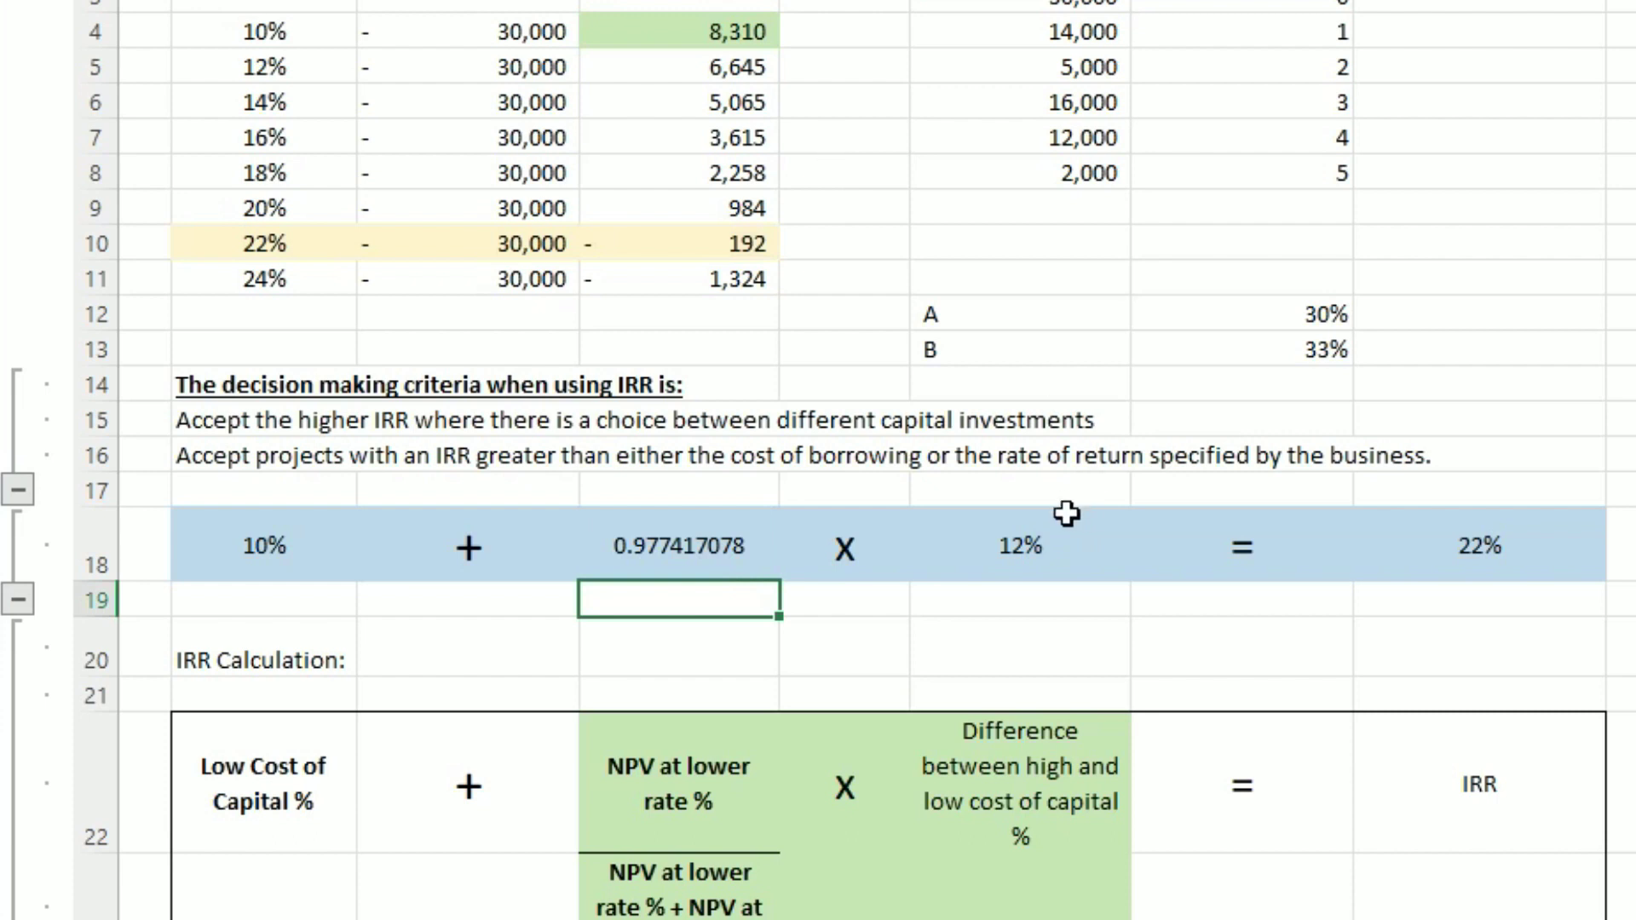
Enter =B10-B4 in F18 for a 12% rate difference and =B4 in B18.
click(1056, 514)
text(=B10-B4)
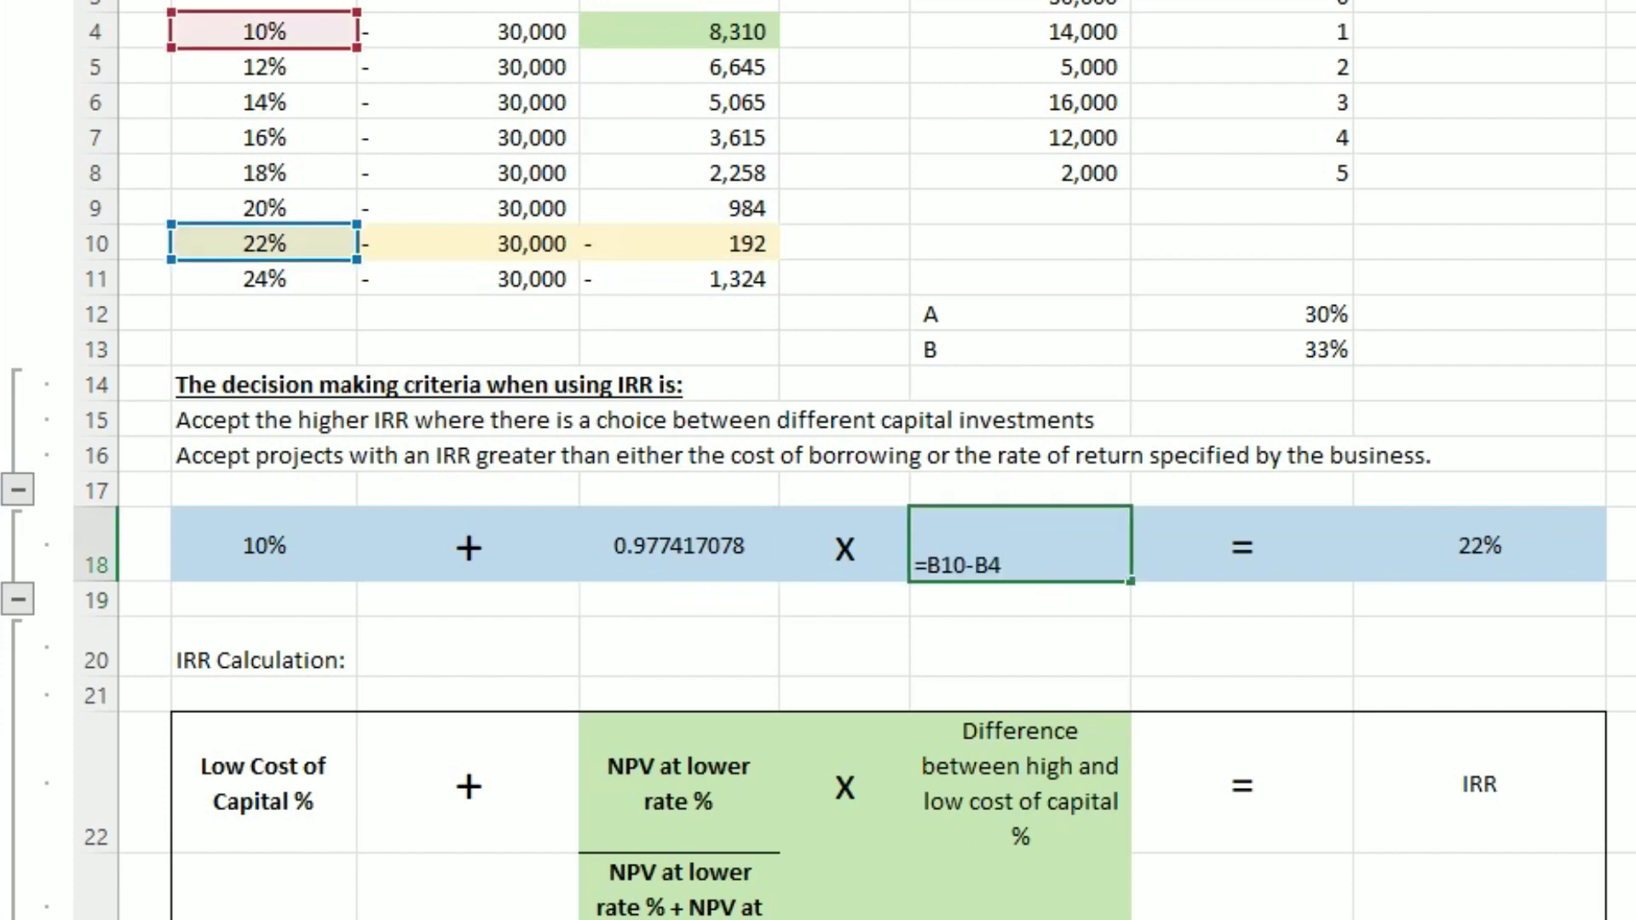
key(Tab)
key(Tab)
click(274, 556)
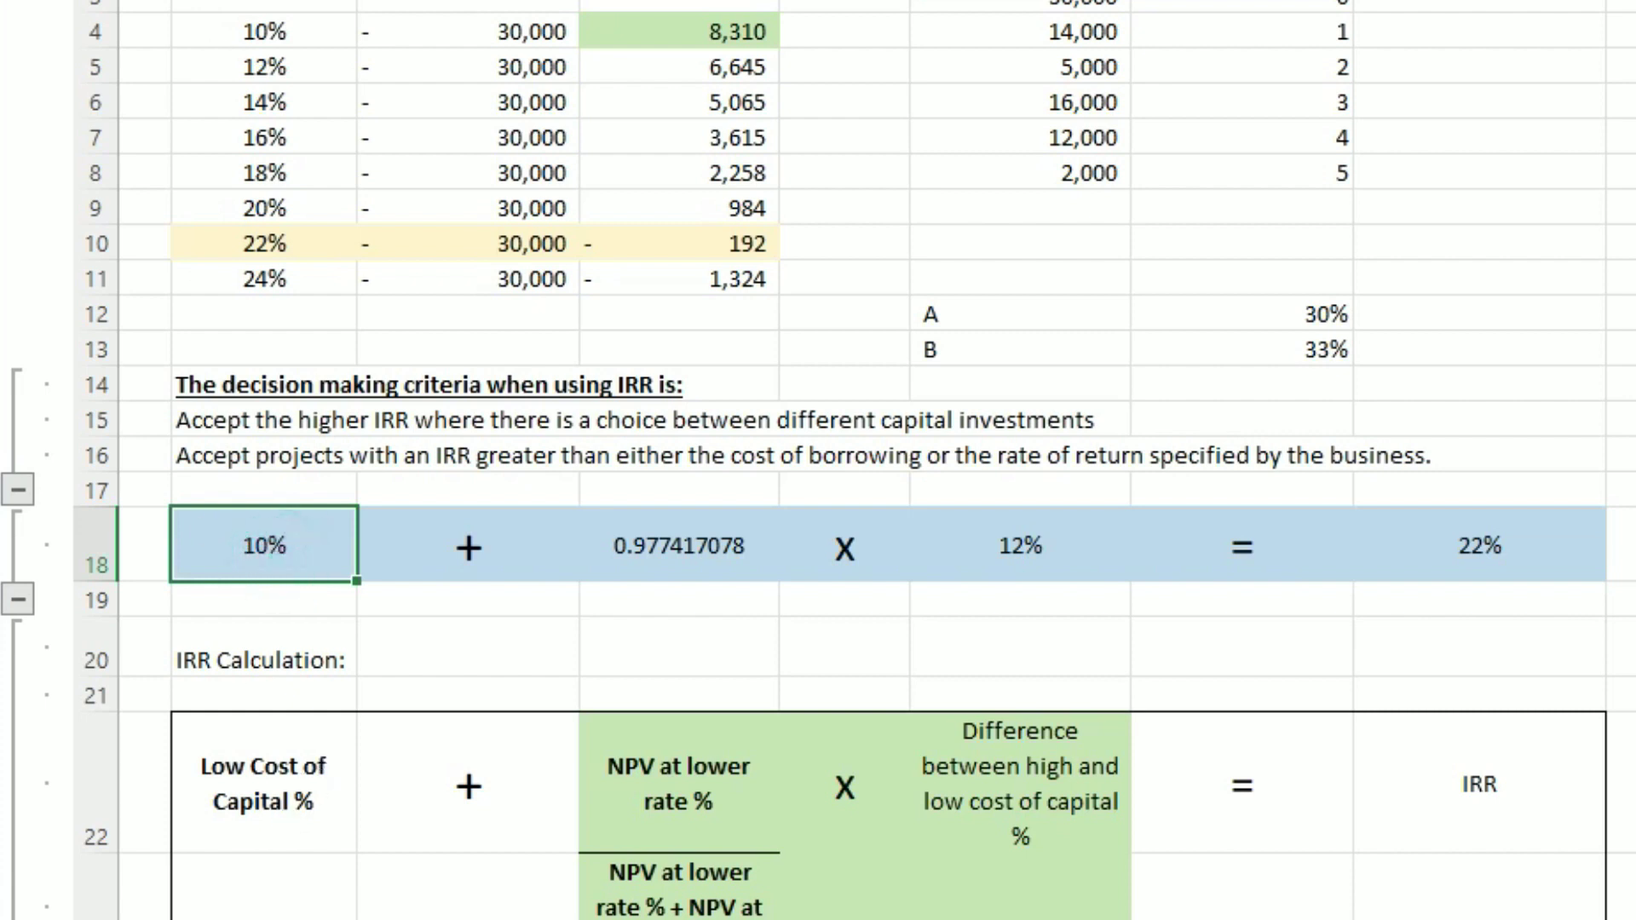
text(=B4)
key(Return)
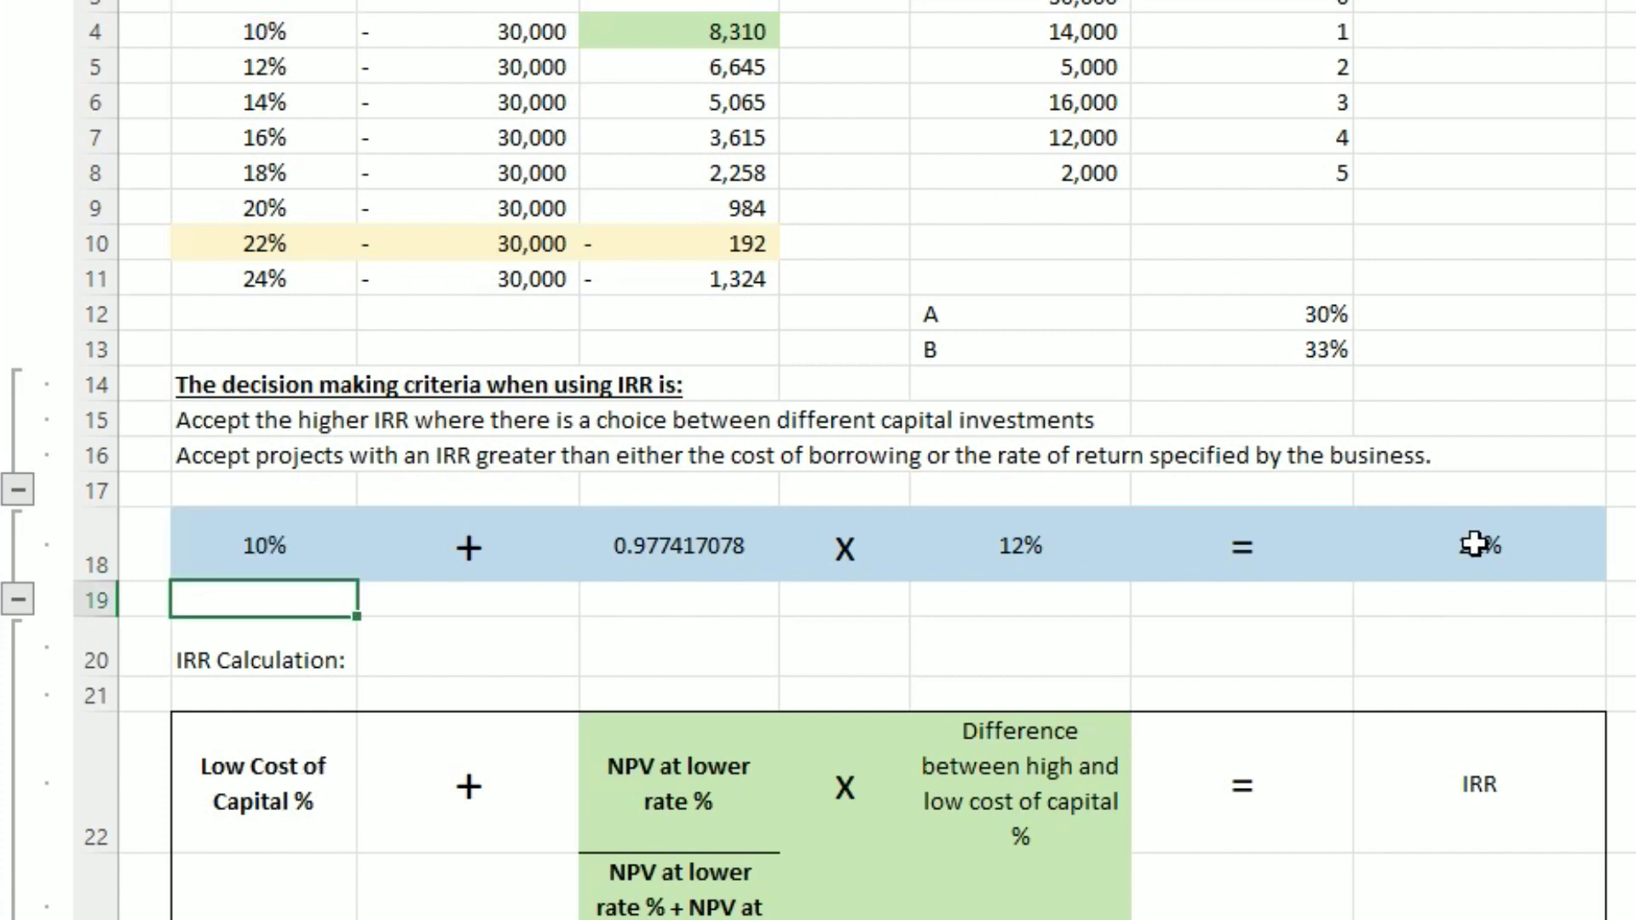
Enter =(D18*F18)+B18 in H18, producing an IRR of 22%.
click(1478, 542)
text(=(D18*F18)+B18)
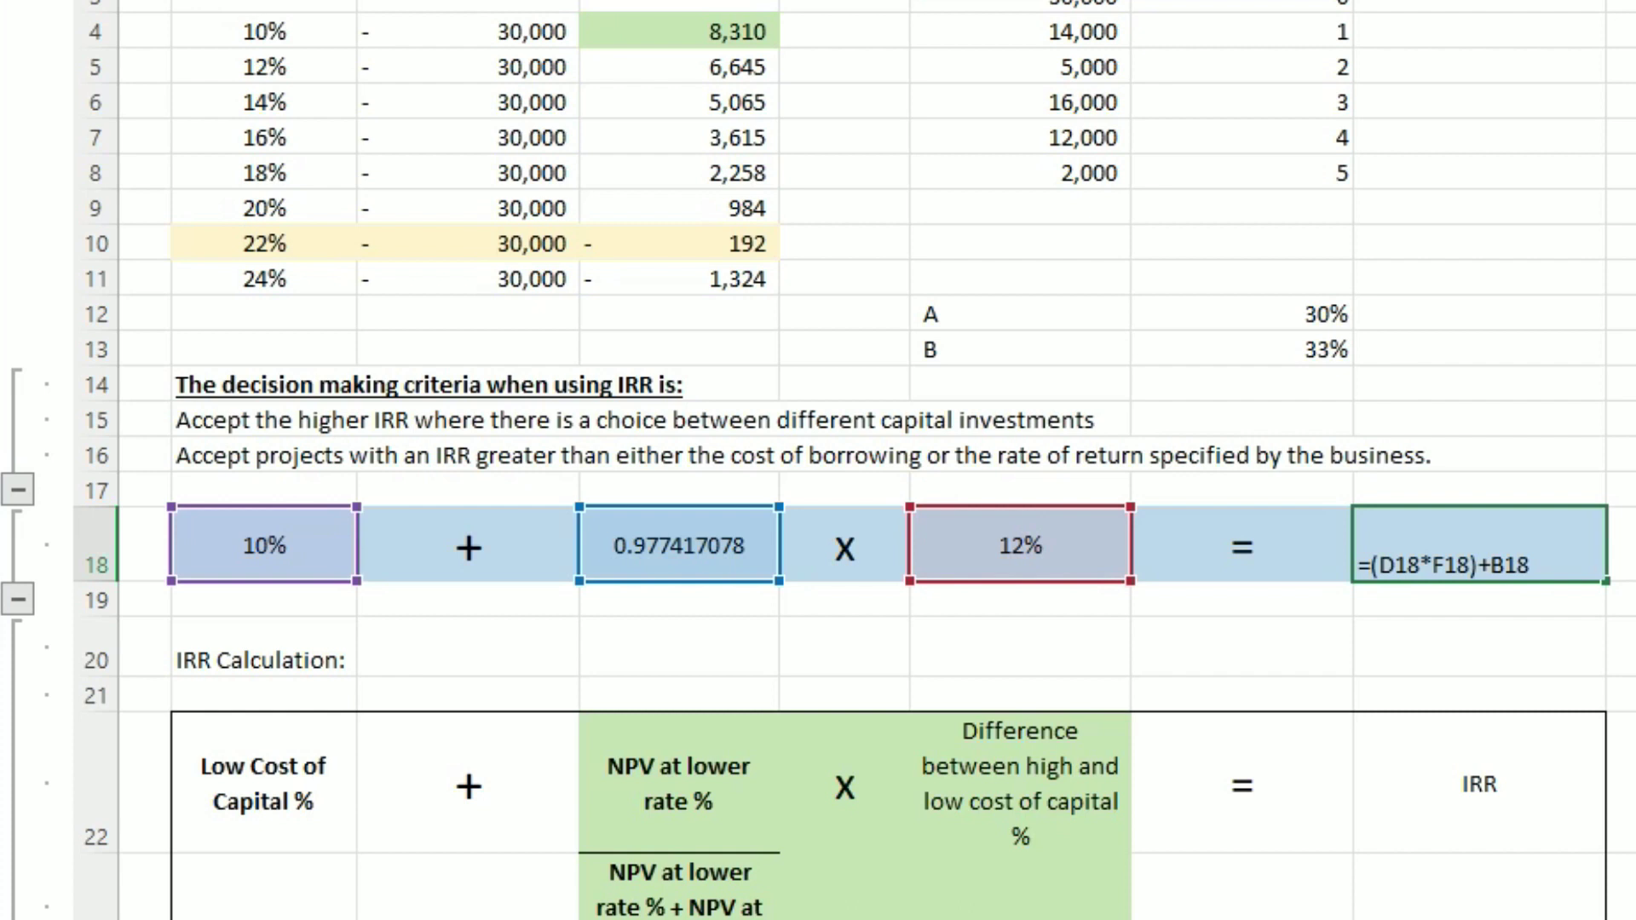
scroll(730, 492, down, 1)
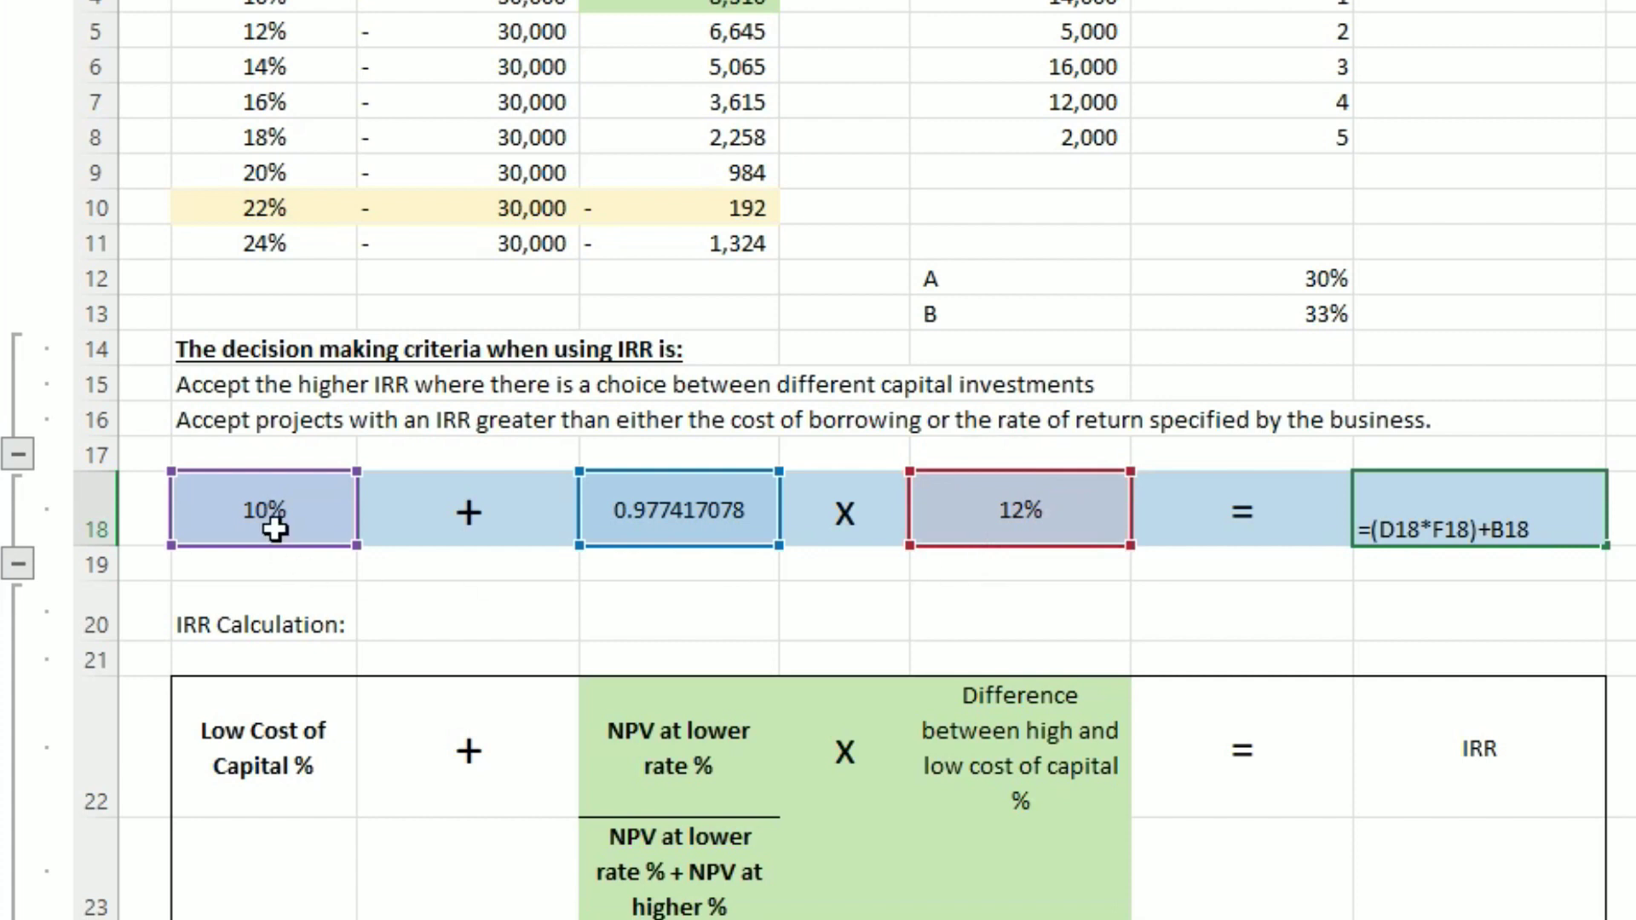
key(Return)
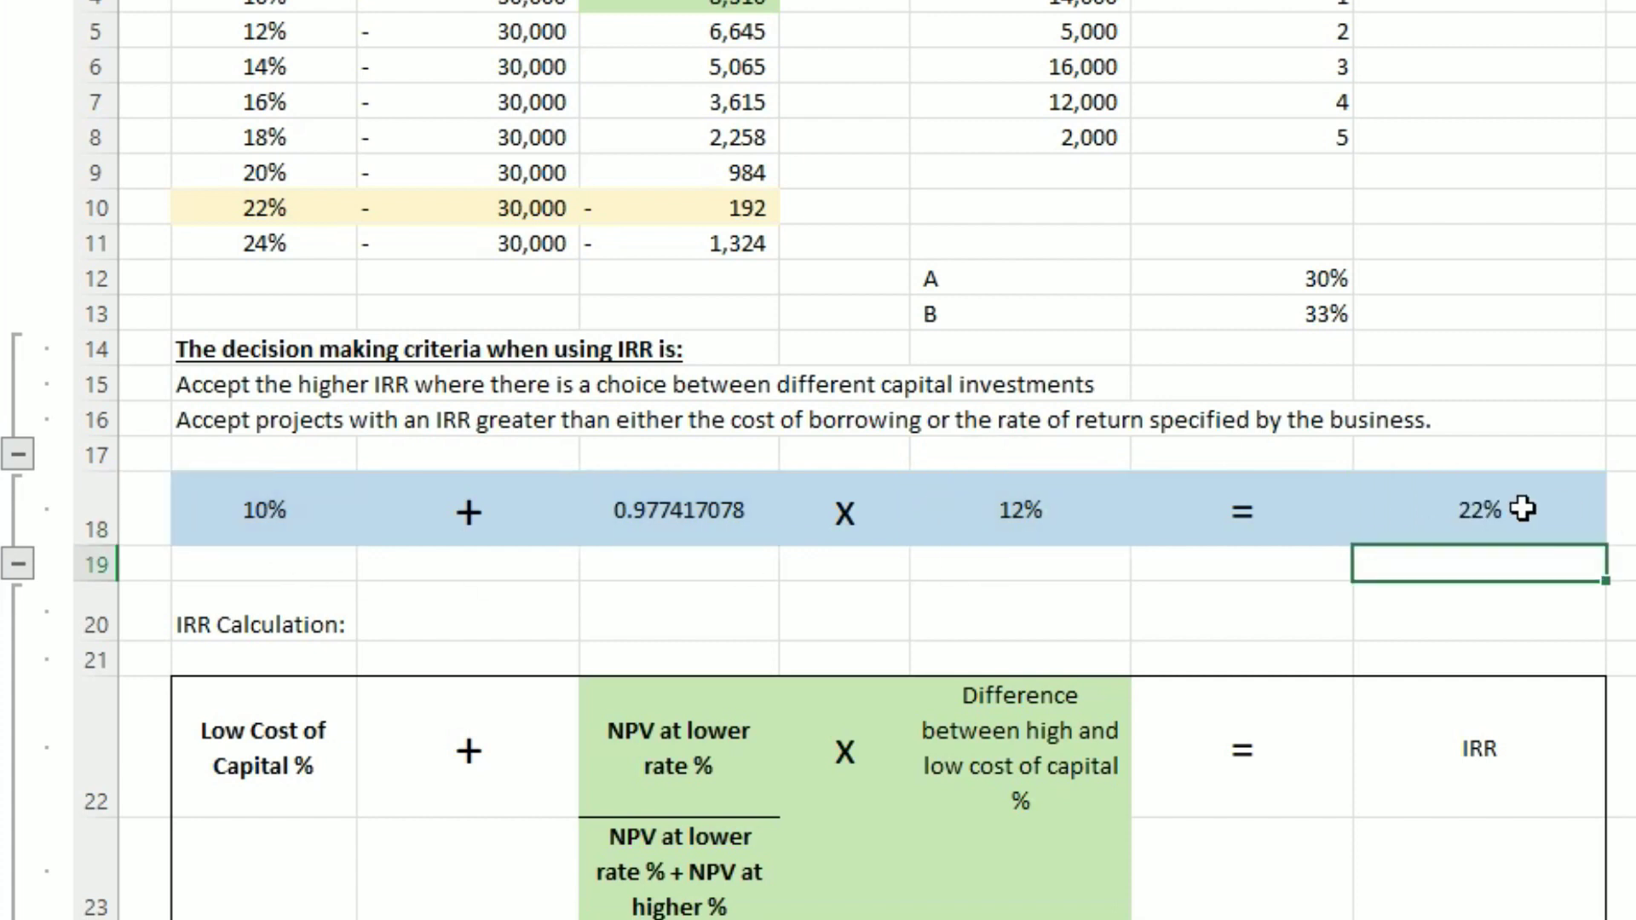
click(1514, 509)
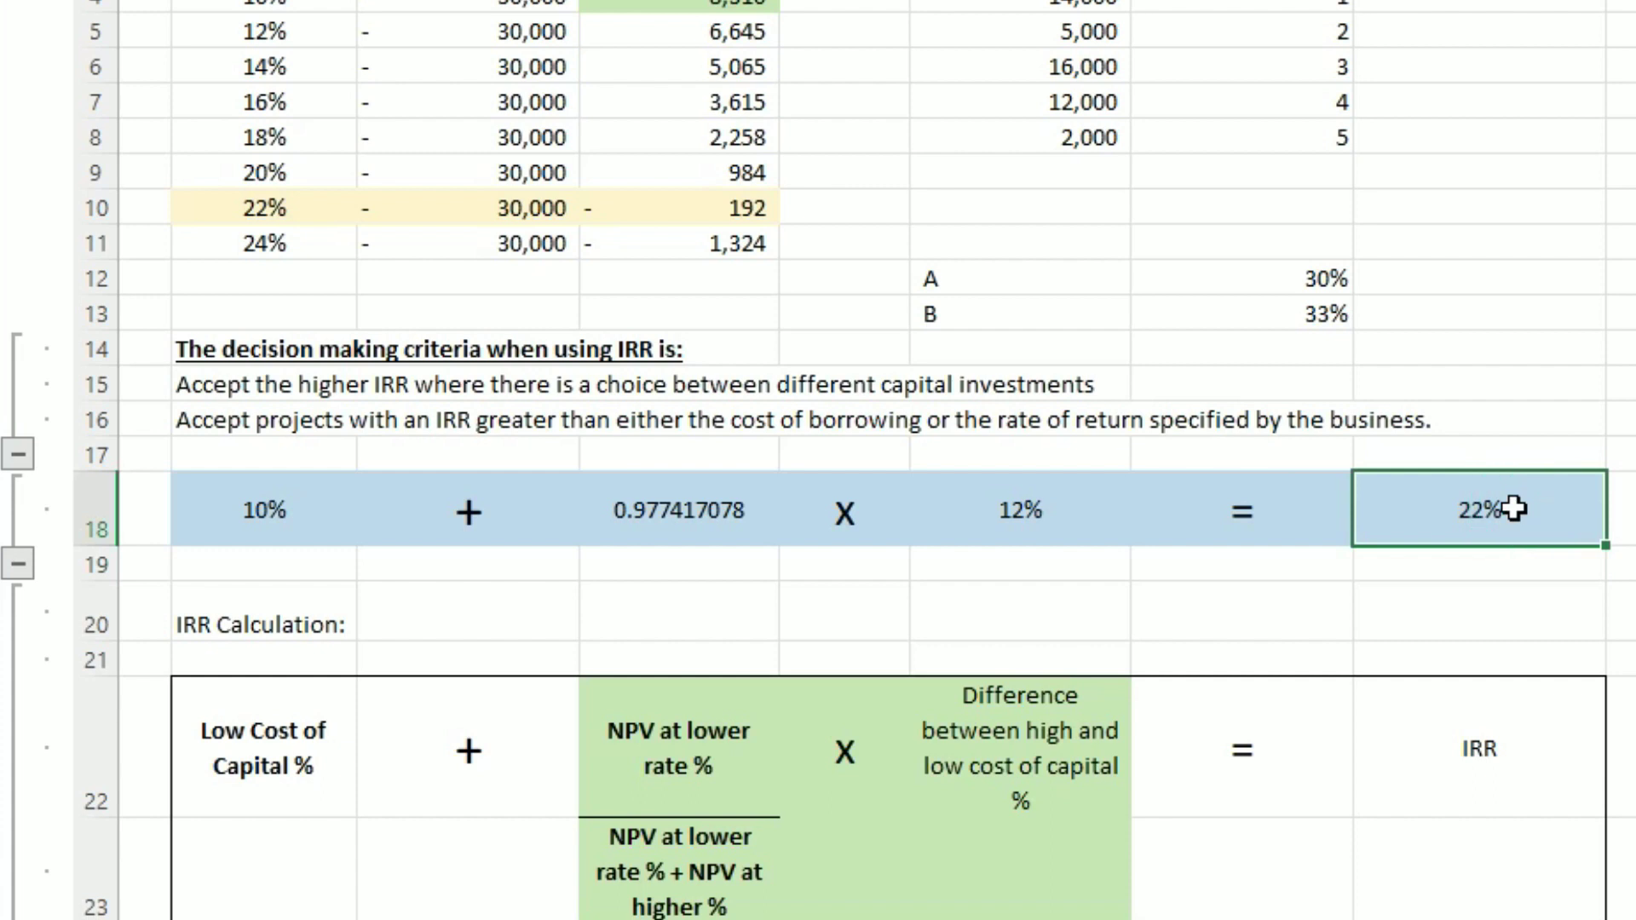